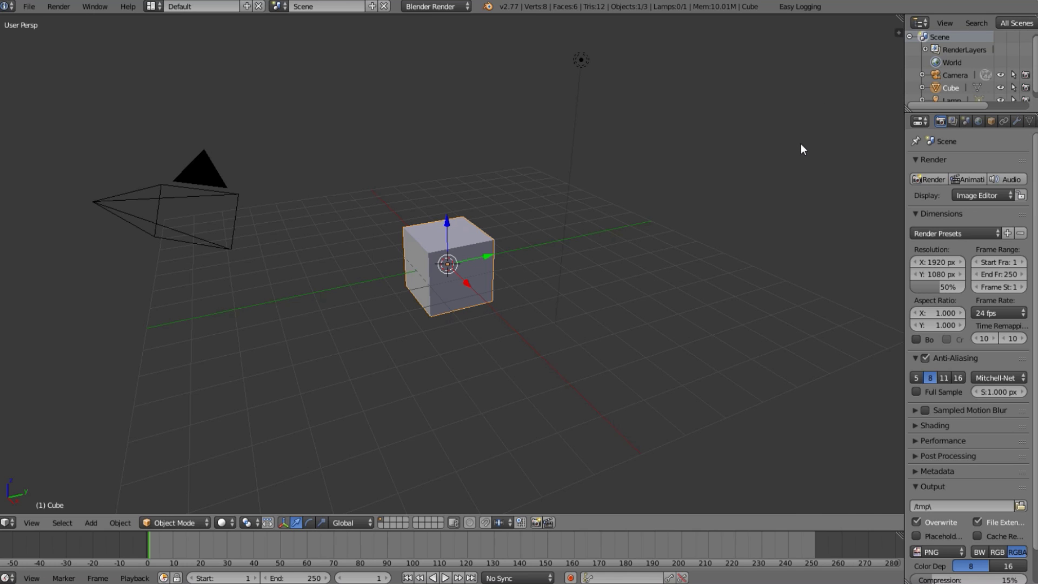
# Set the 3D viewport's material mode to GLSL in its shading settings
pyautogui.press('n')
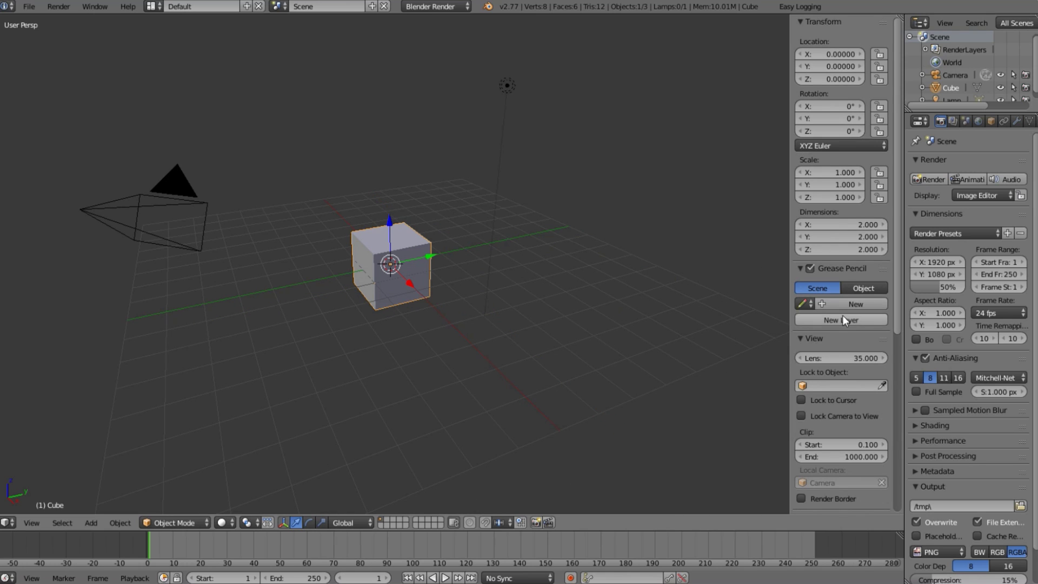
pyautogui.scroll(-10, 845, 311)
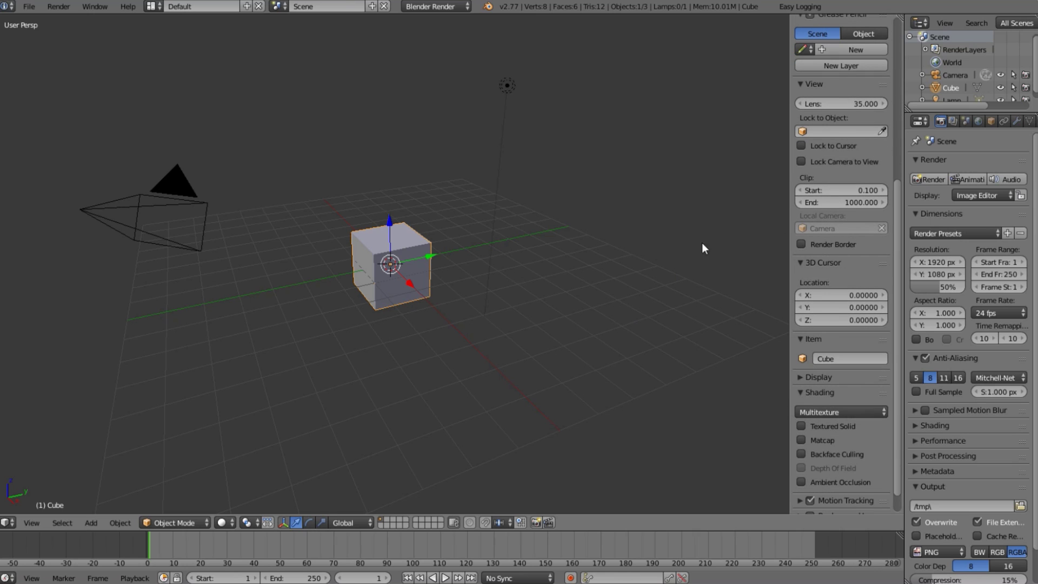
pyautogui.click(801, 393)
pyautogui.click(801, 393)
pyautogui.scroll(-1, 847, 303)
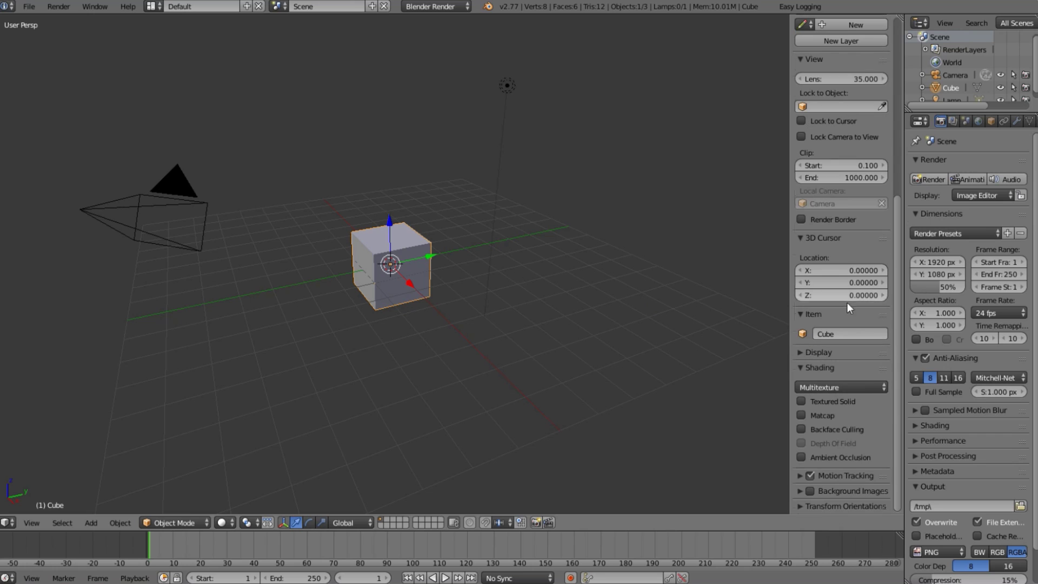
pyautogui.click(799, 369)
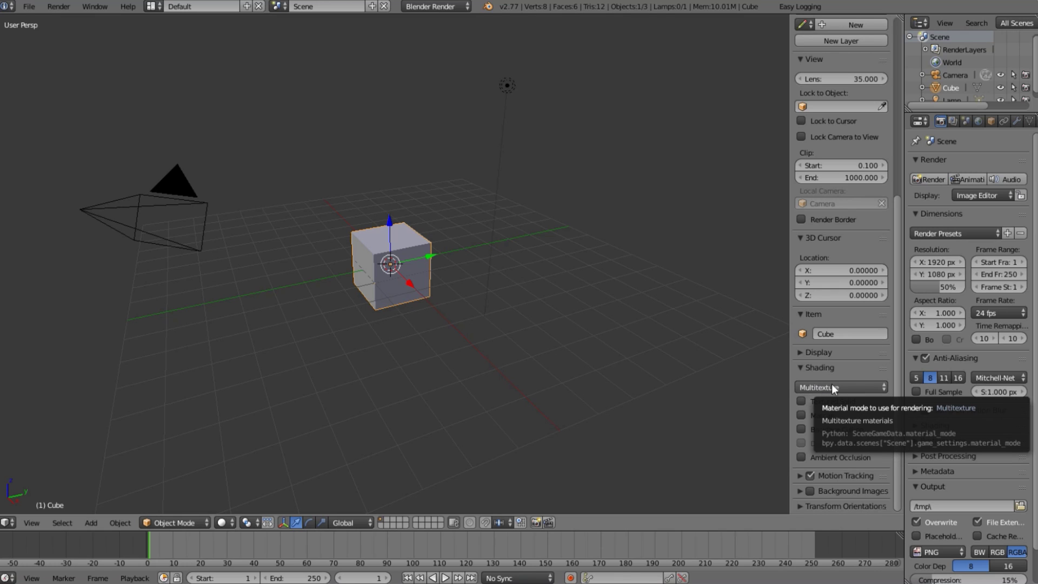
pyautogui.click(816, 386)
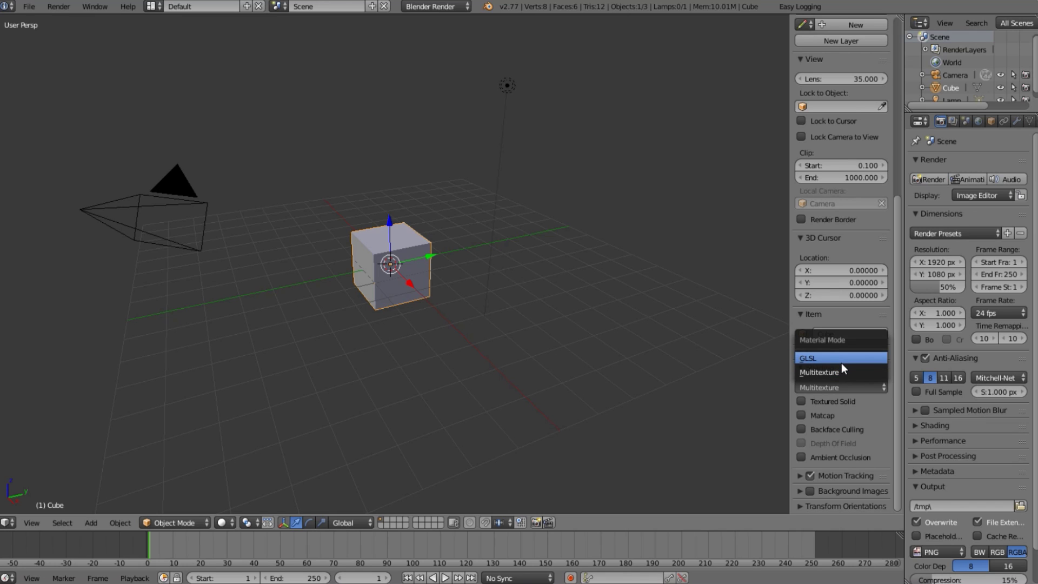
pyautogui.click(841, 361)
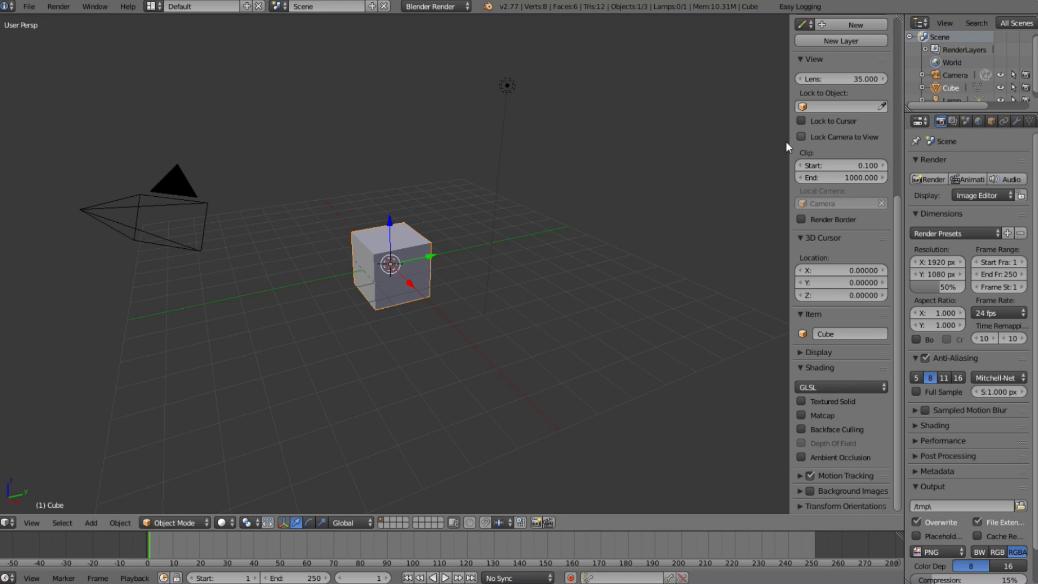
# Set the viewport shading to Texture and view the cube from another side
pyautogui.click(228, 521)
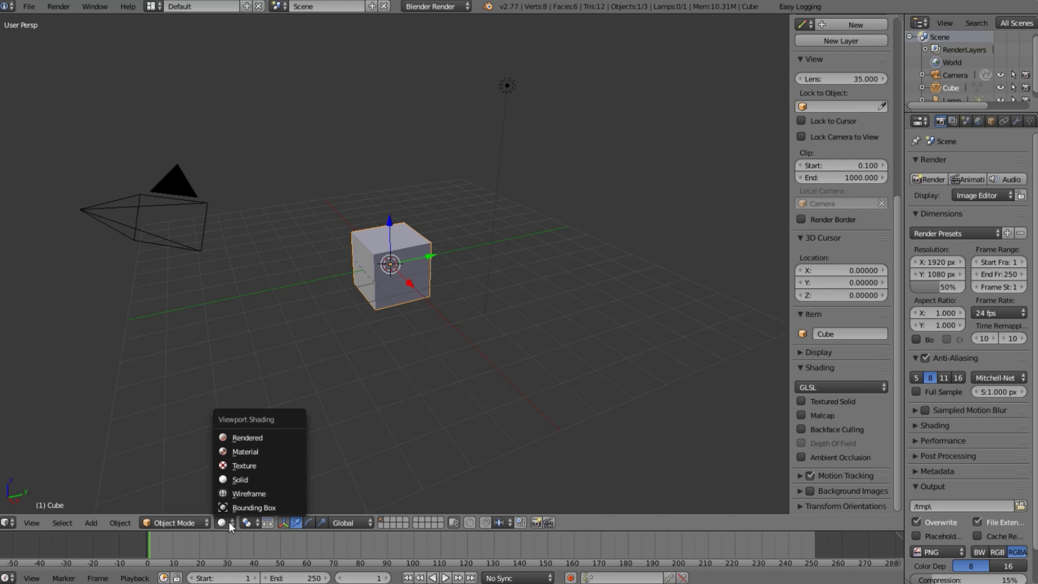
pyautogui.click(293, 466)
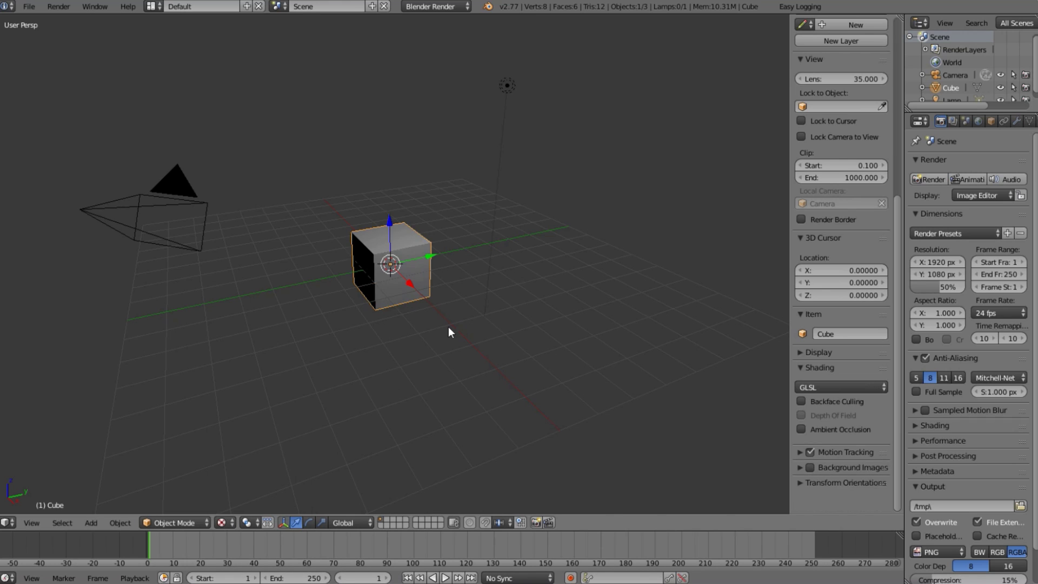
pyautogui.moveTo(272, 352)
pyautogui.mouseDown(button='middle')
pyautogui.moveTo(423, 249)
pyautogui.moveTo(339, 280)
pyautogui.mouseUp(button='middle')
pyautogui.scroll(2, 339, 280)
pyautogui.scroll(-2, 339, 281)
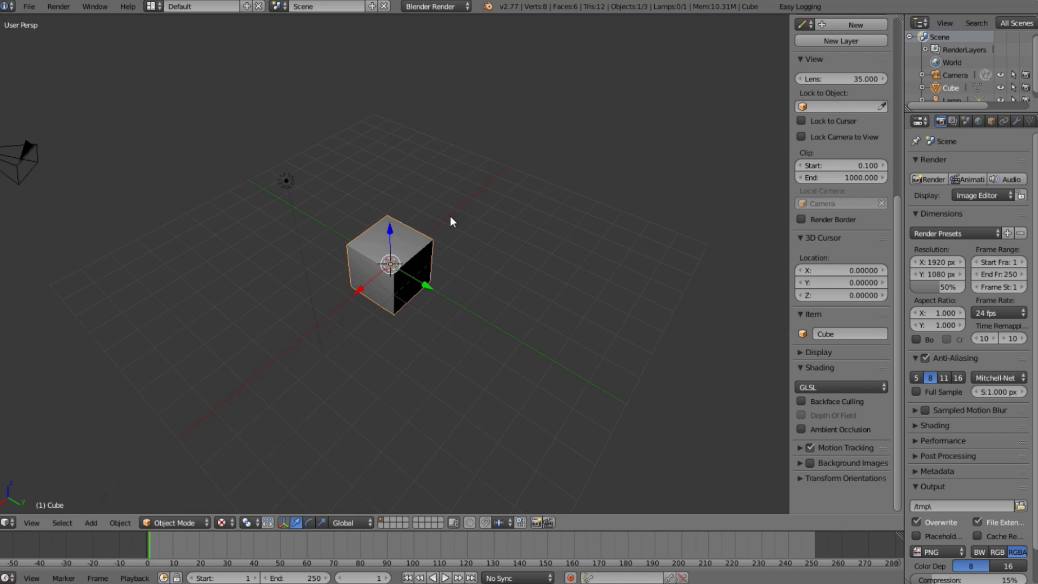
# Add a plane at the 3D cursor and scale it up into a large floor around the cube
pyautogui.hotkey('shift', 'a')
pyautogui.click(477, 214)
pyautogui.press('s')
pyautogui.click(737, 468)
pyautogui.moveTo(737, 468); pyautogui.dragTo(308, 294, button='middle')
pyautogui.scroll(2, 308, 294)
pyautogui.press('a')
pyautogui.press('a')
pyautogui.press('g')
pyautogui.press('z')
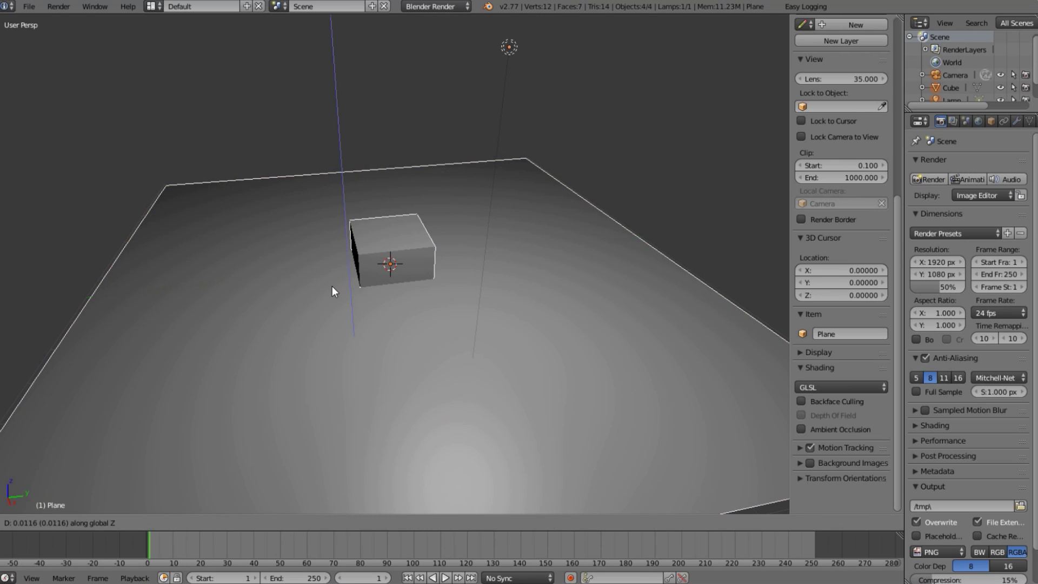
pyautogui.rightClick(332, 286)
# Move the cube up 1 unit along the global Z axis so it rests on the plane, and deselect everything
pyautogui.rightClick(404, 266)
pyautogui.press('g')
pyautogui.press('z')
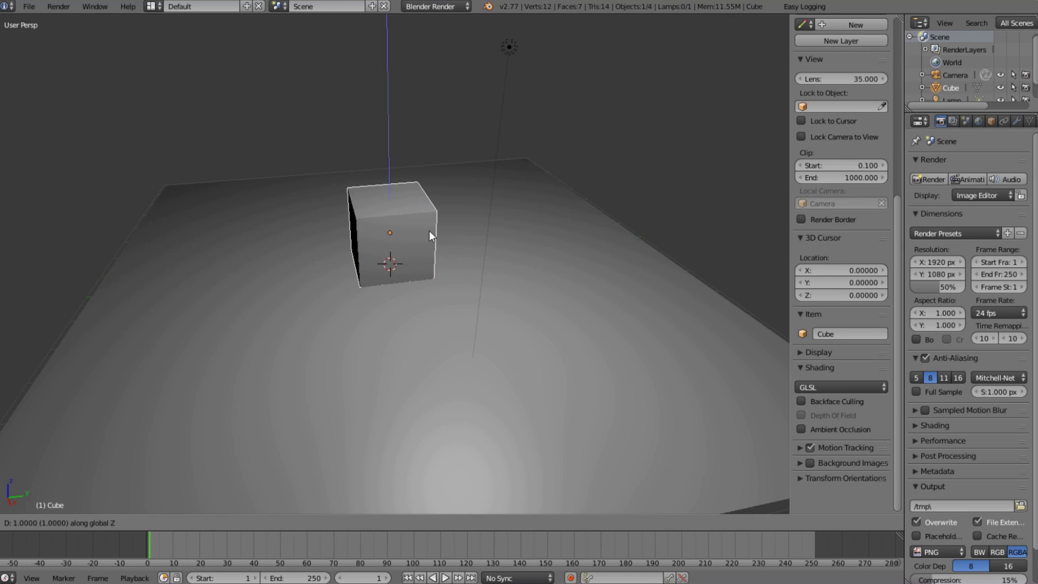
pyautogui.click(429, 230)
pyautogui.scroll(-3, 456, 354)
pyautogui.press('a')
# Select the cube and examine the shading on it and the floor from several angles and distances
pyautogui.moveTo(456, 353); pyautogui.dragTo(386, 313, button='middle')
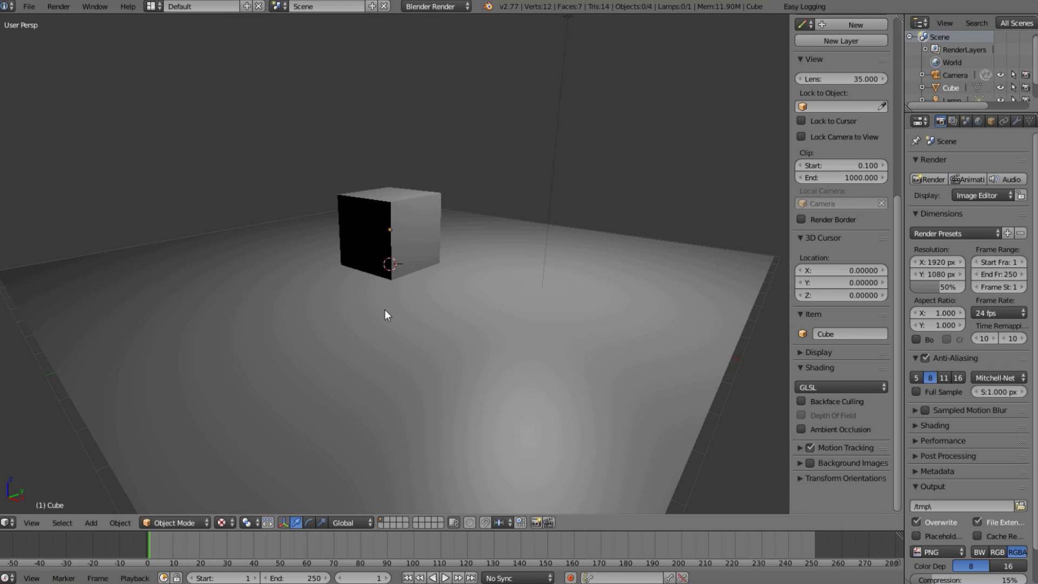
pyautogui.moveTo(514, 335); pyautogui.dragTo(380, 343, button='middle')
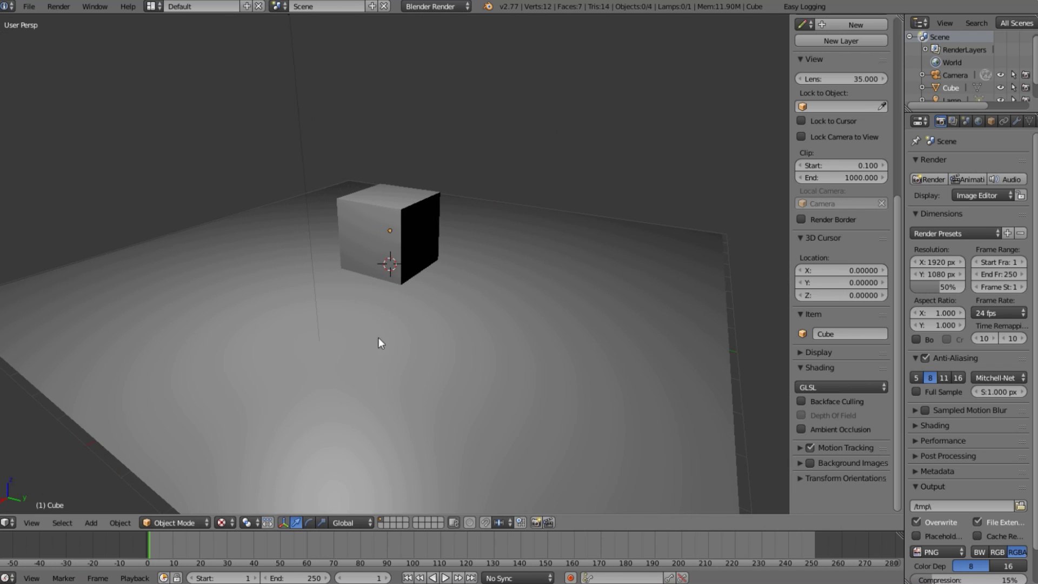
pyautogui.rightClick(397, 229)
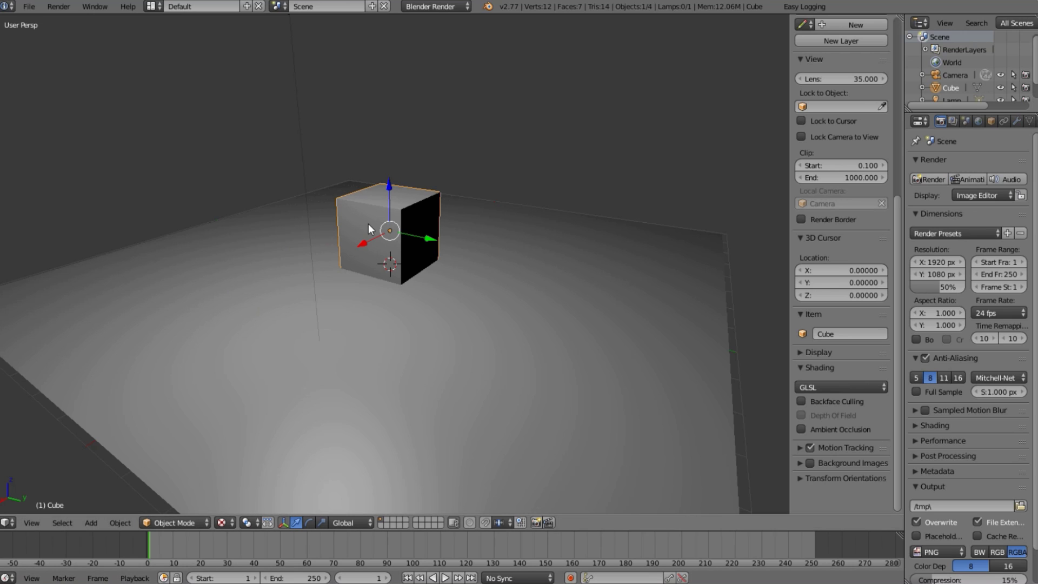
pyautogui.scroll(-2, 370, 227)
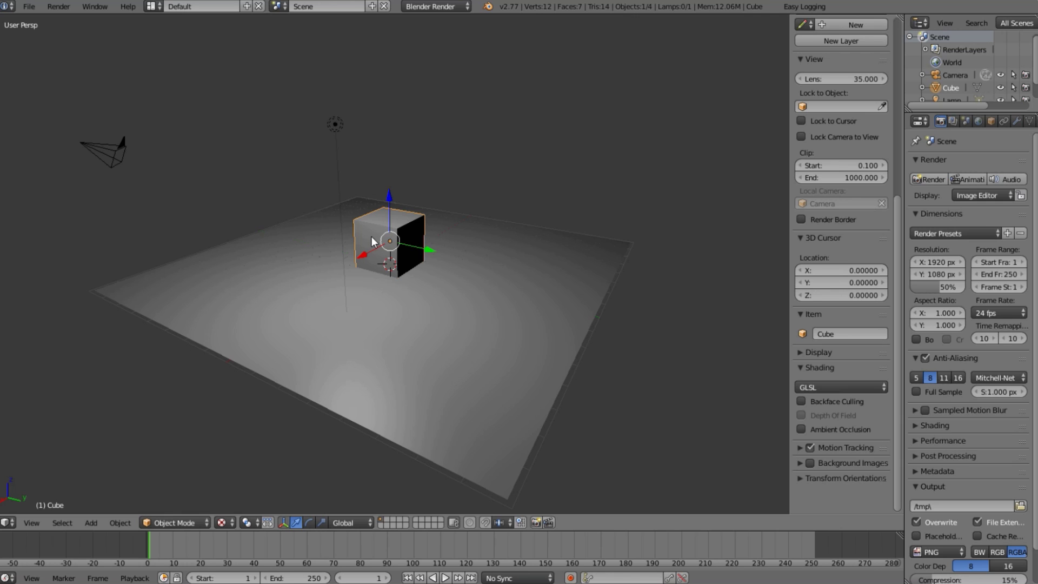
pyautogui.scroll(7, 372, 241)
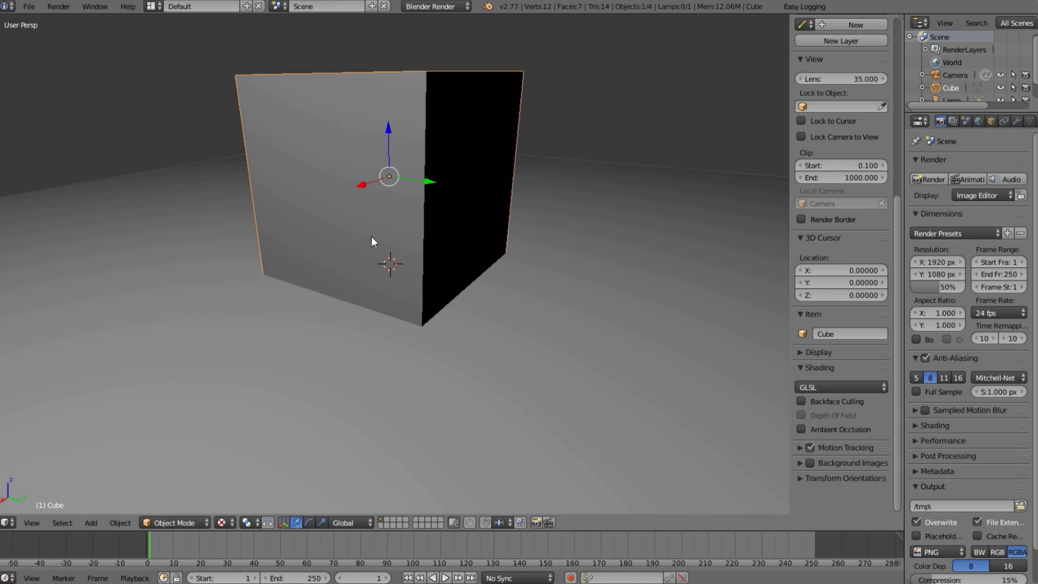
pyautogui.scroll(-10, 371, 236)
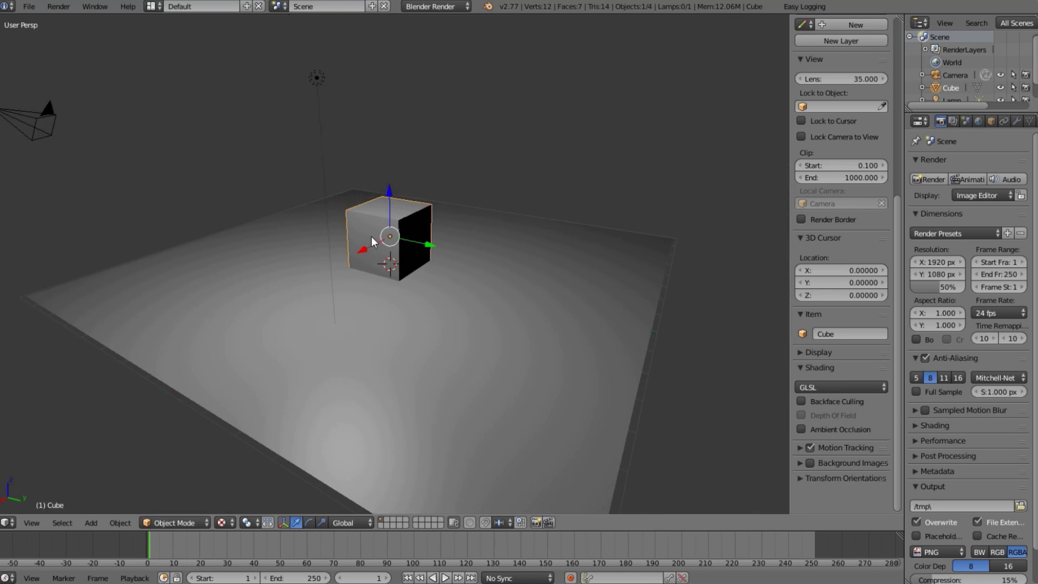
pyautogui.scroll(-6, 371, 241)
pyautogui.scroll(4, 373, 243)
pyautogui.scroll(6, 376, 248)
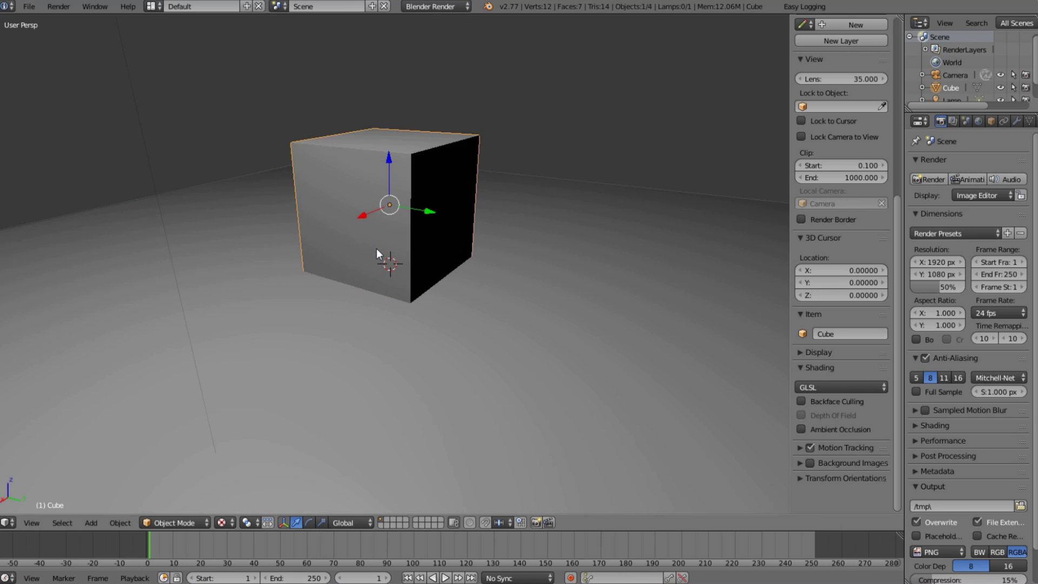
pyautogui.scroll(-4, 379, 255)
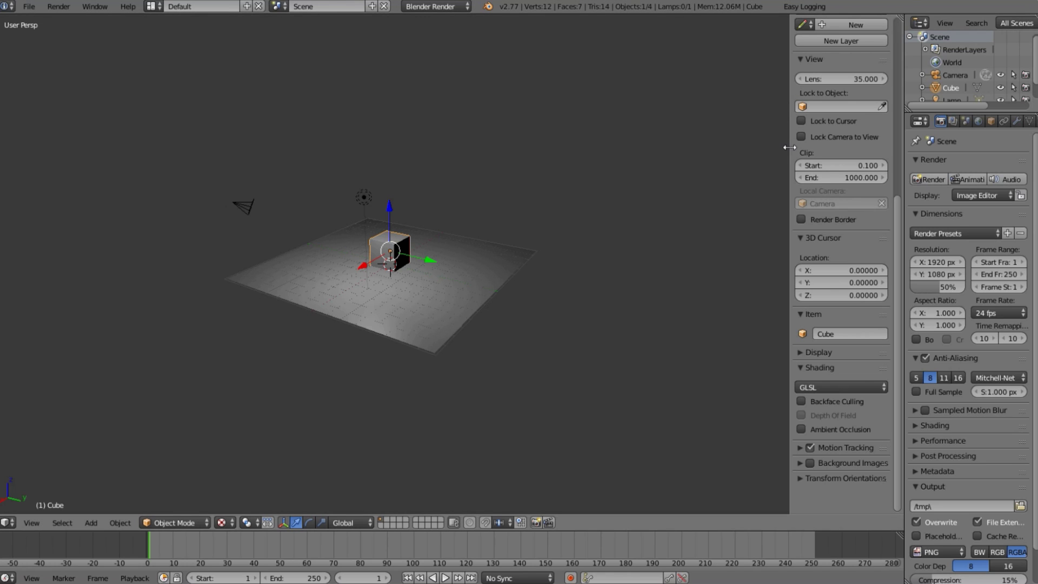
# Hide the viewport's properties region, split the viewport in two side by side, and make one half a Node Editor showing material nodes
pyautogui.press('n')
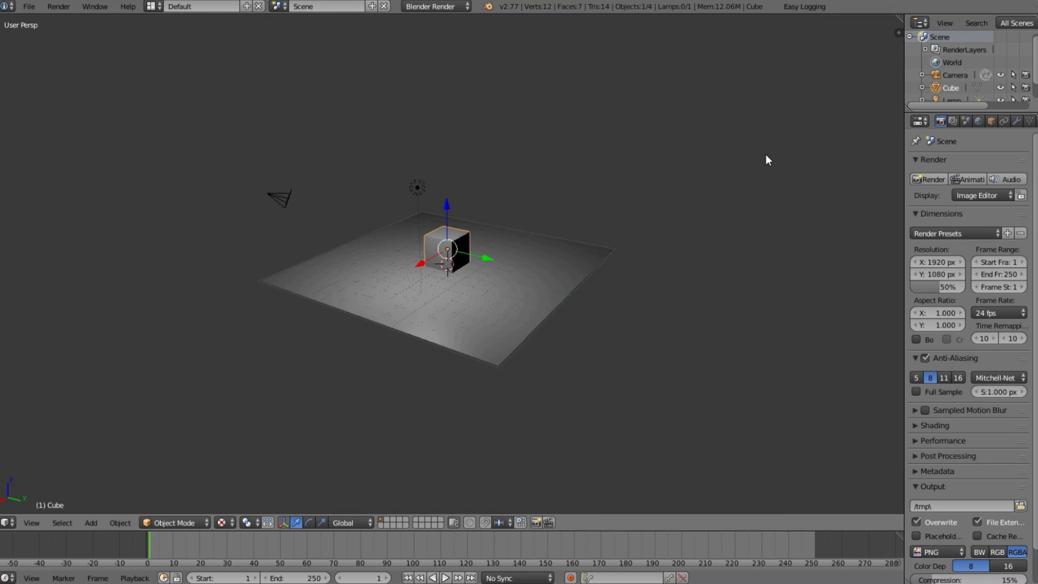
pyautogui.moveTo(900, 15); pyautogui.dragTo(429, 84)
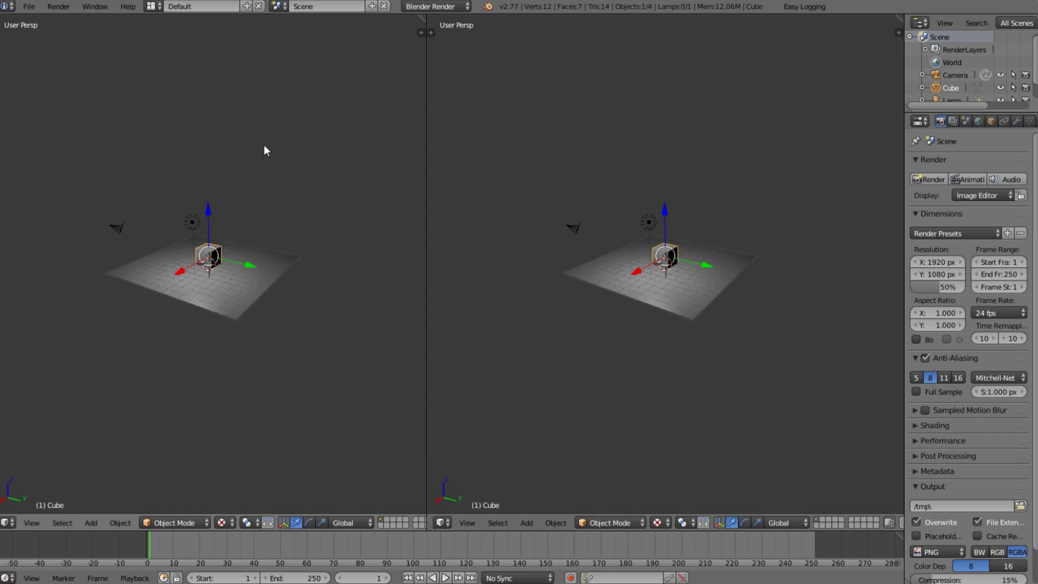
pyautogui.click(441, 524)
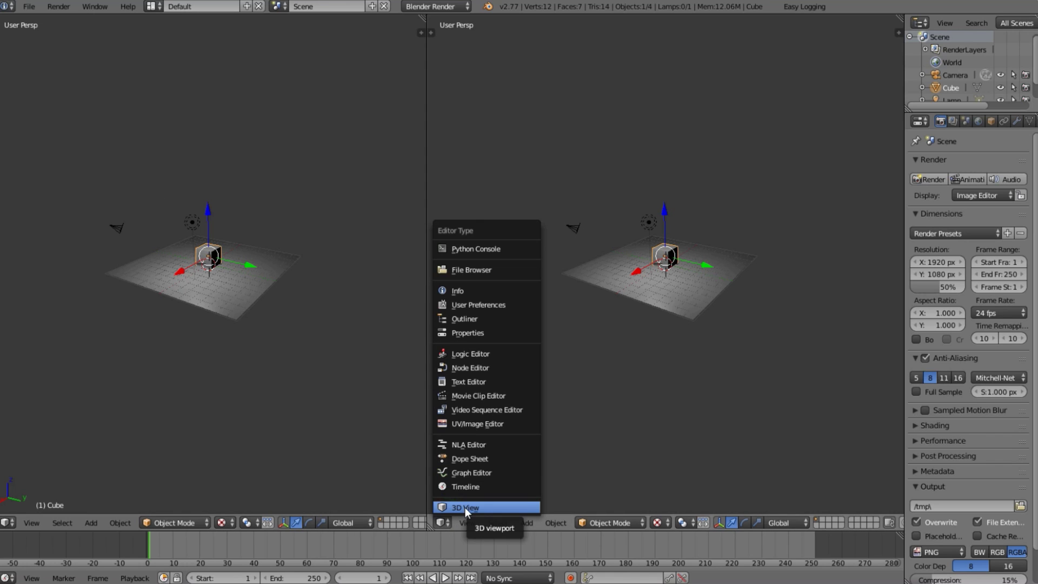
pyautogui.click(490, 368)
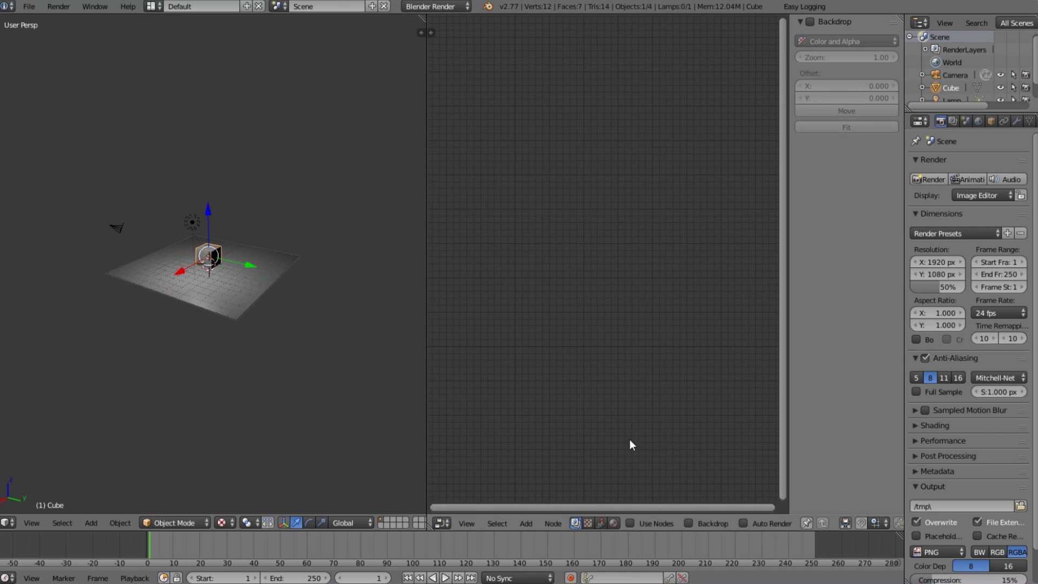
pyautogui.click(614, 524)
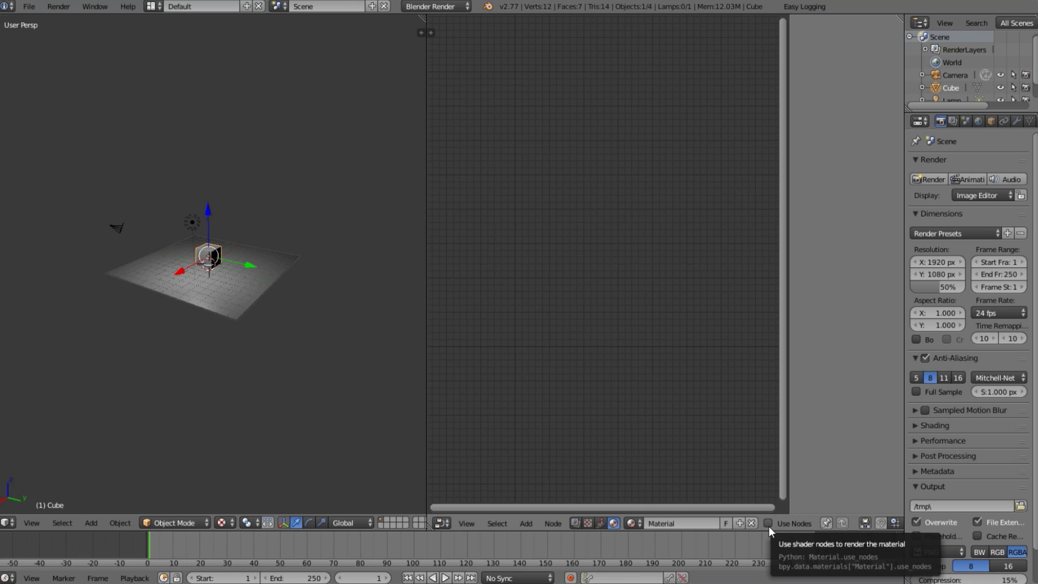
# Widen the material properties area and rename the cube's material to "Node Material"
pyautogui.scroll(-3, 968, 126)
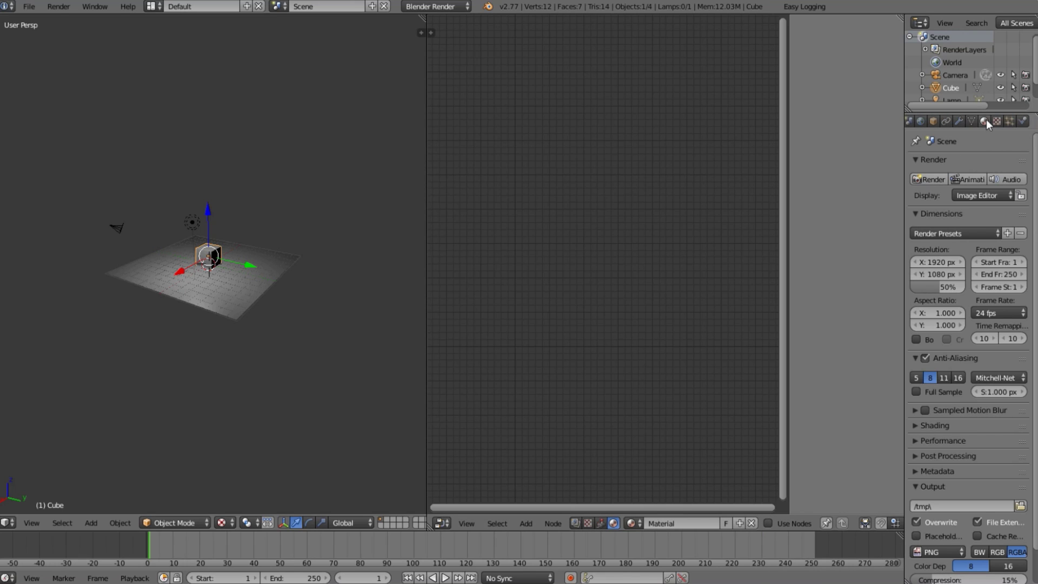
pyautogui.click(984, 121)
pyautogui.doubleClick(935, 206)
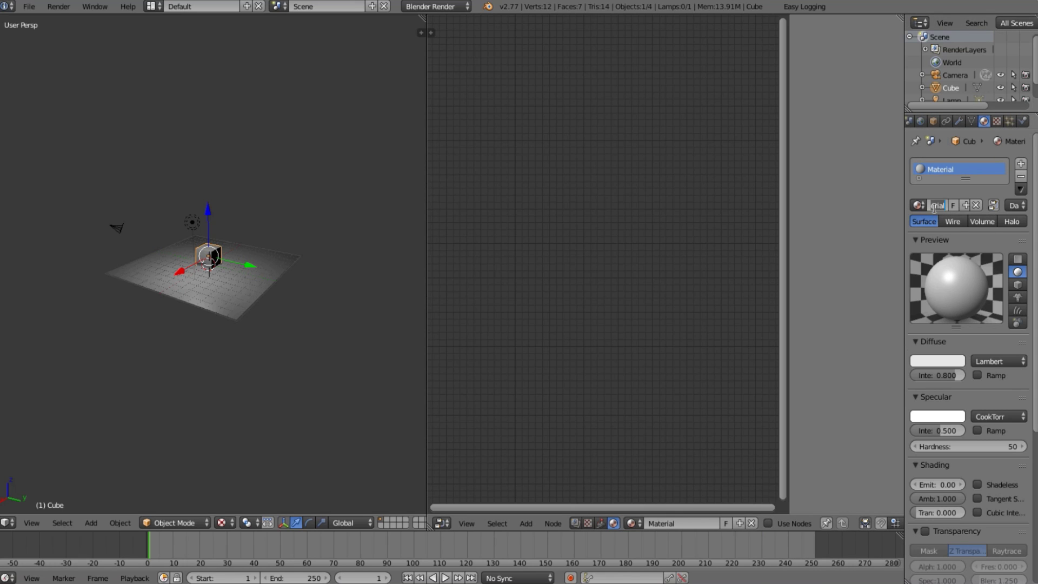
pyautogui.write('Wood')
pyautogui.doubleClick(938, 205)
pyautogui.click(942, 239)
pyautogui.moveTo(904, 254); pyautogui.dragTo(806, 258)
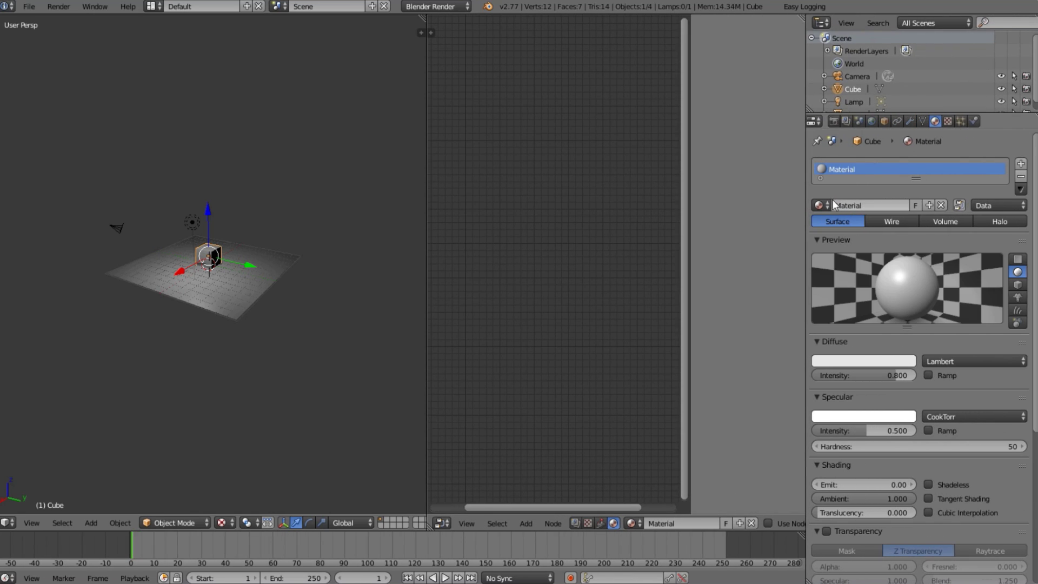
pyautogui.write('Nodem')
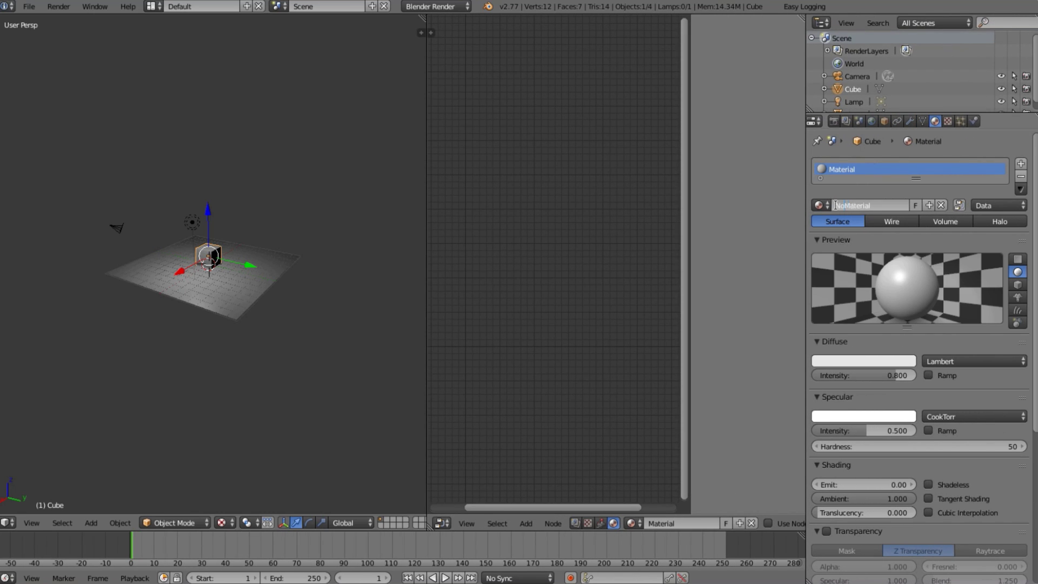
pyautogui.press('BackSpace')
pyautogui.press('Return')
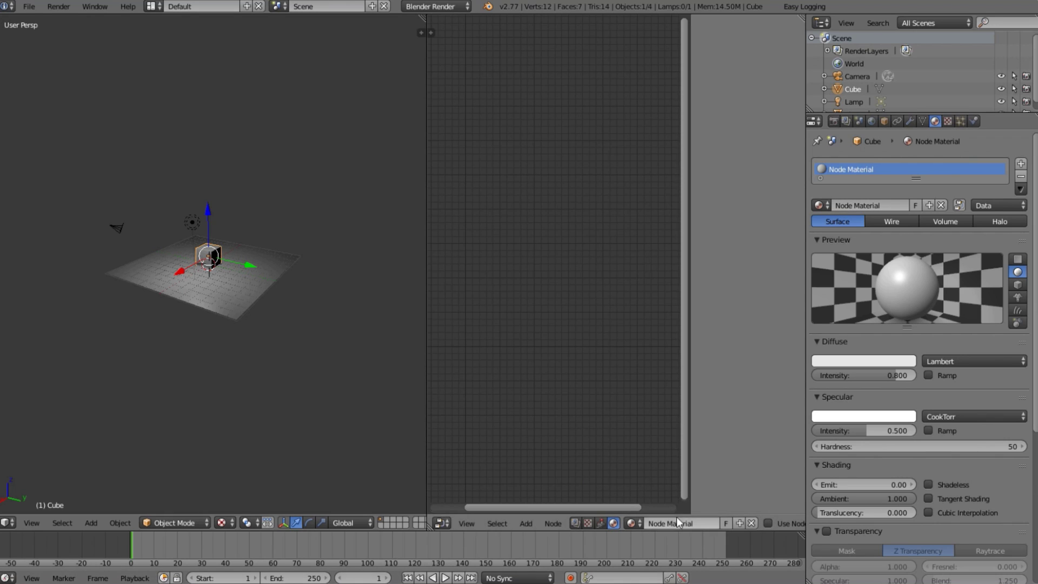
# Enlarge the Node Editor by hiding its side region and narrowing the 3D view, and enable Use Nodes for Node Material
pyautogui.press('n')
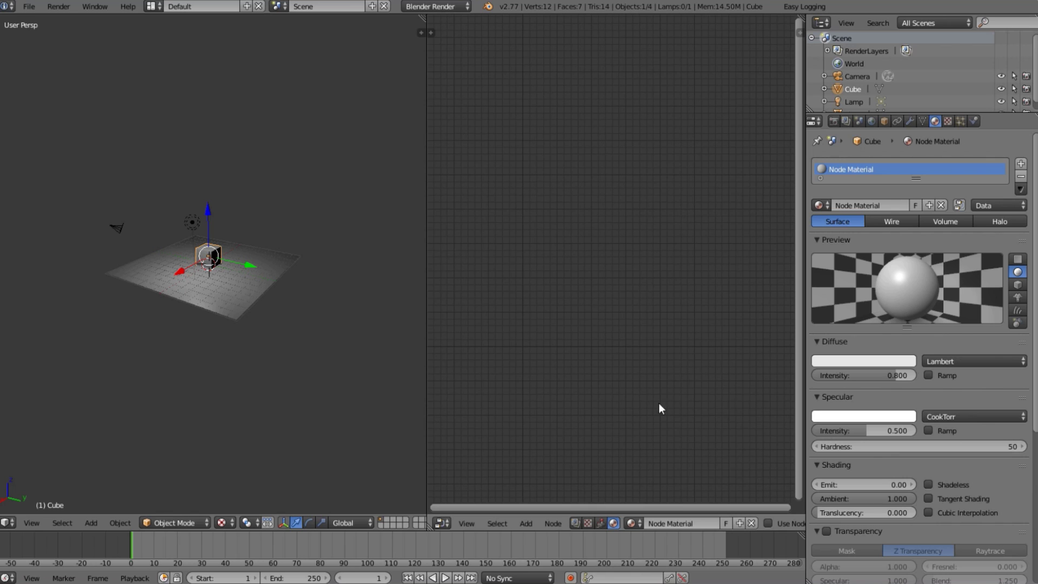
pyautogui.moveTo(427, 347); pyautogui.dragTo(270, 375)
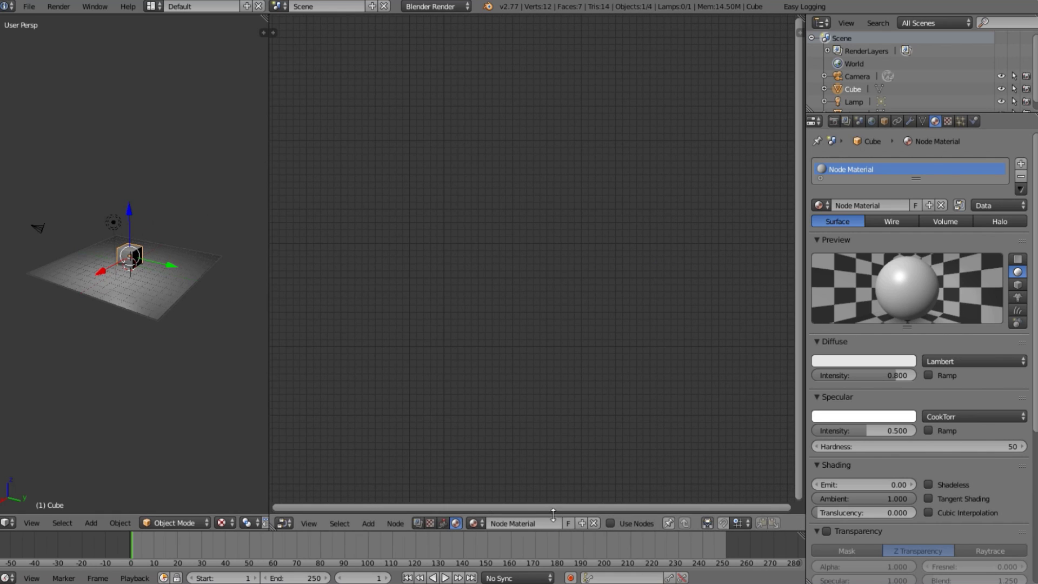
pyautogui.click(610, 522)
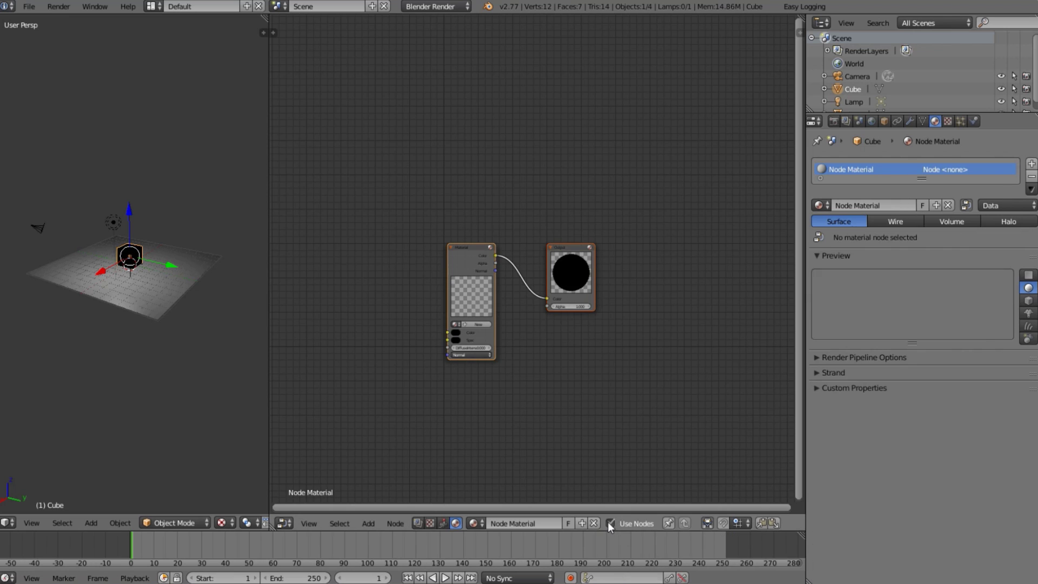
pyautogui.scroll(3, 485, 352)
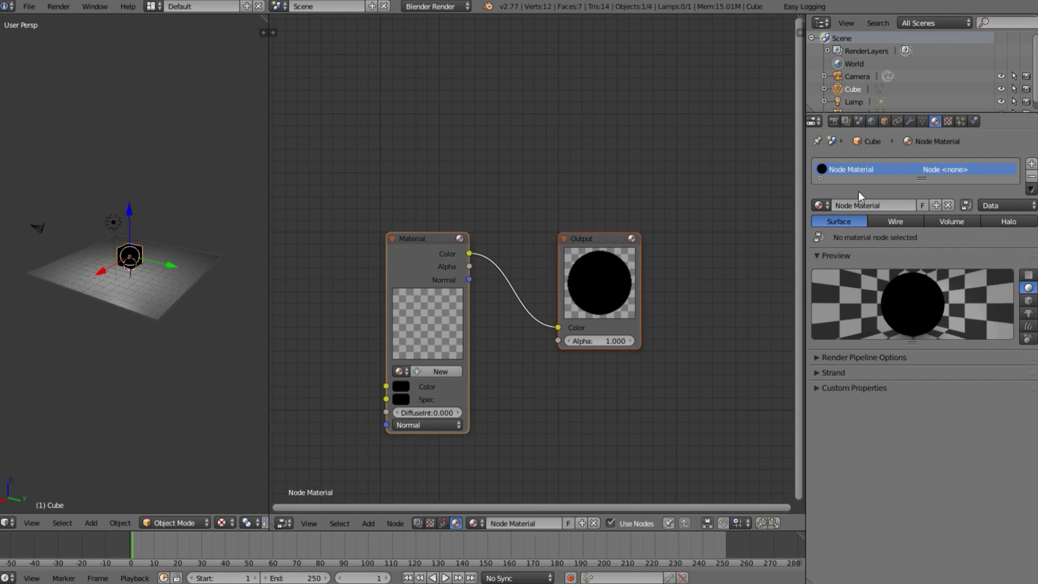
# Collapse the material's Preview section and expand its Render Pipeline Options
pyautogui.click(814, 251)
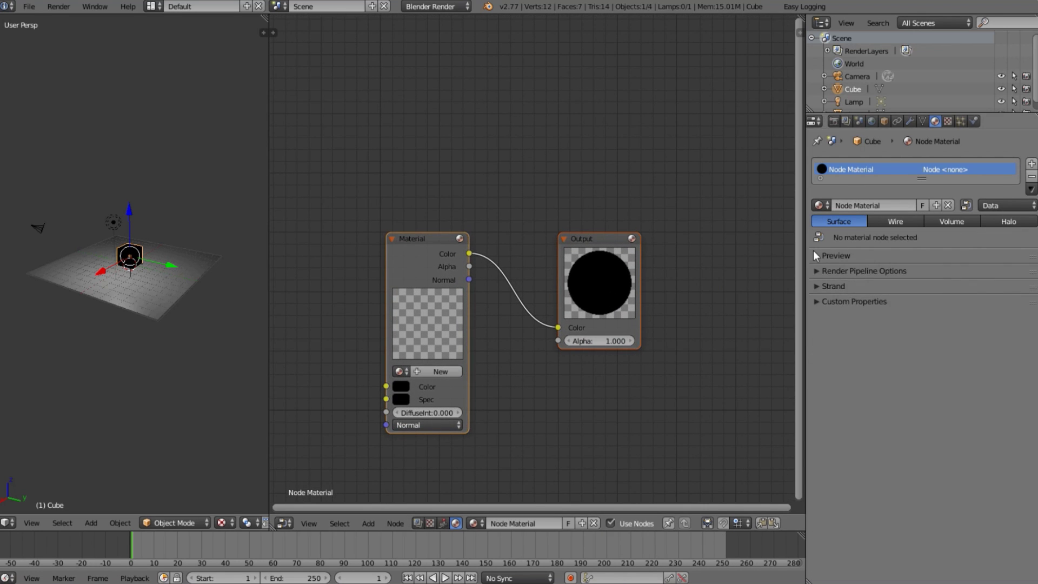
pyautogui.click(819, 269)
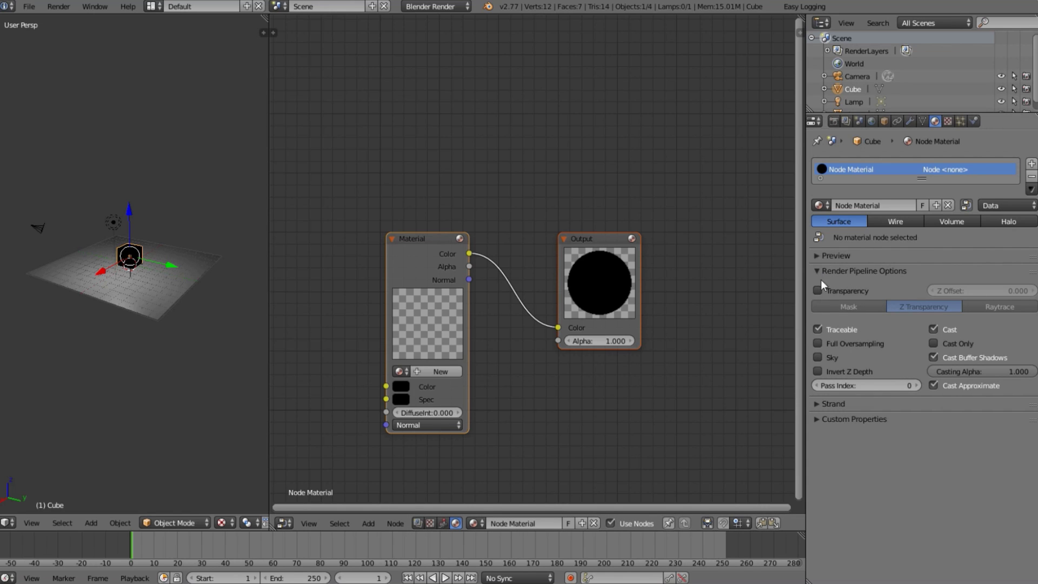
# Switch the render engine to Blender Game and look at the Alpha Blend choices in the material's Game Settings
pyautogui.click(819, 403)
pyautogui.click(817, 403)
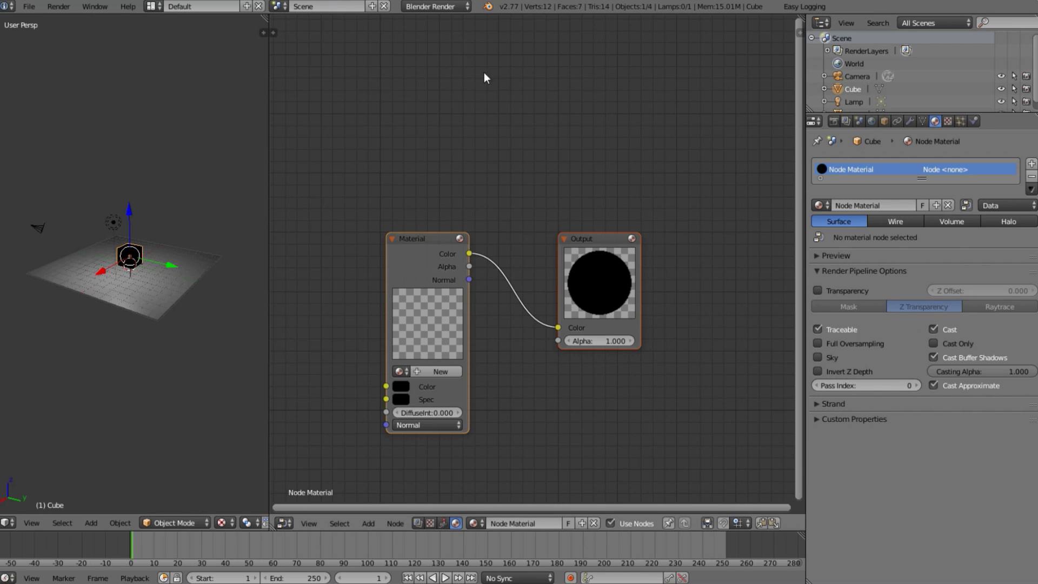
pyautogui.click(456, 5)
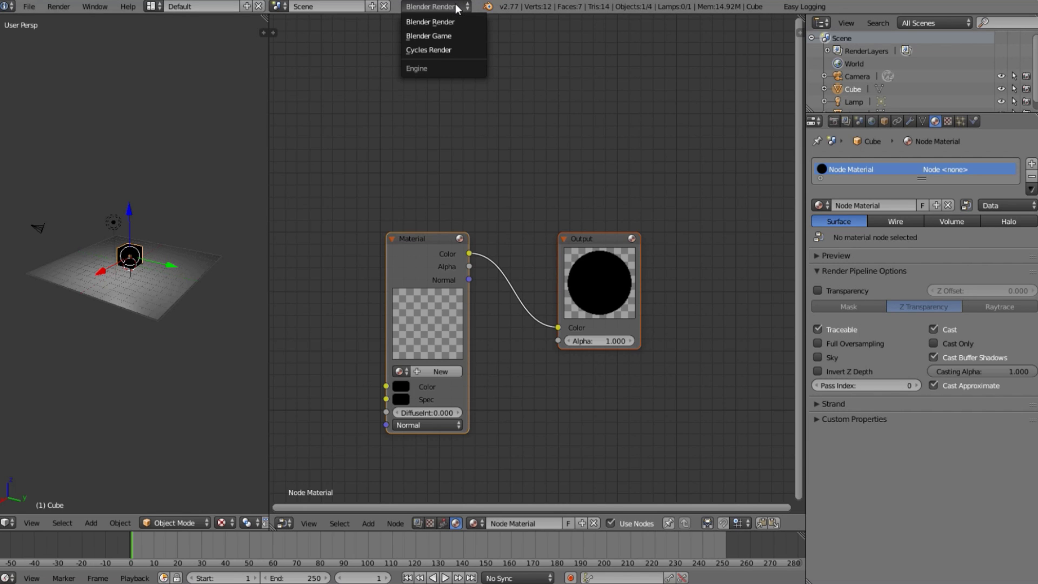
pyautogui.click(417, 36)
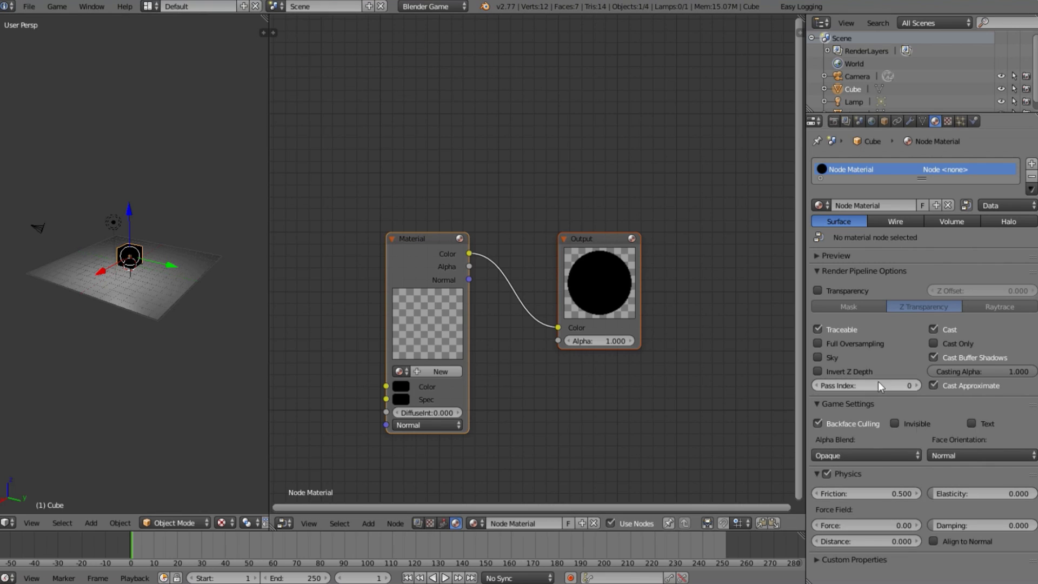
pyautogui.click(878, 455)
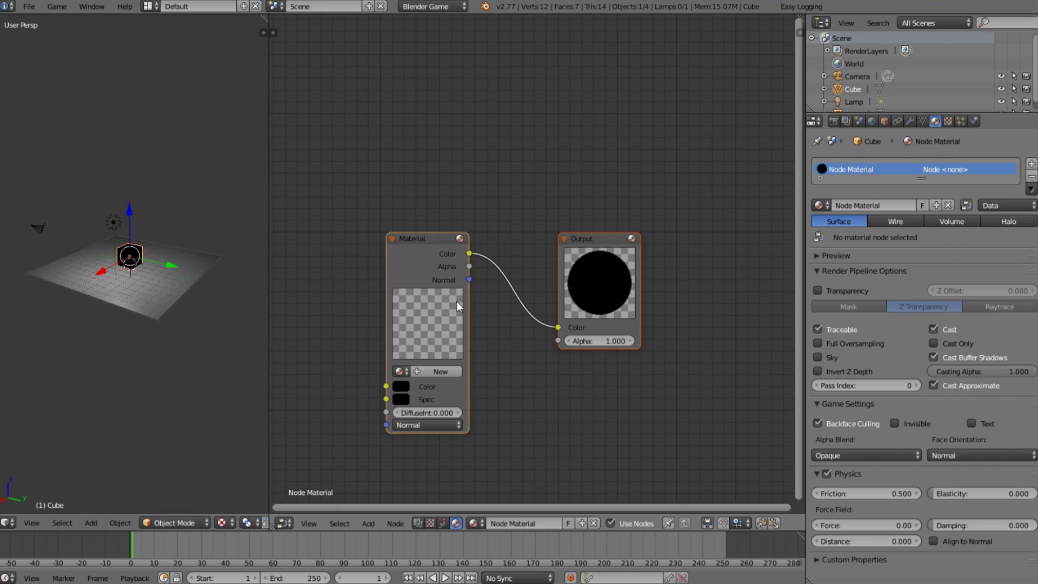
# Rearrange the Material and Output nodes further apart, and widen the Material node
pyautogui.moveTo(455, 275); pyautogui.dragTo(439, 255)
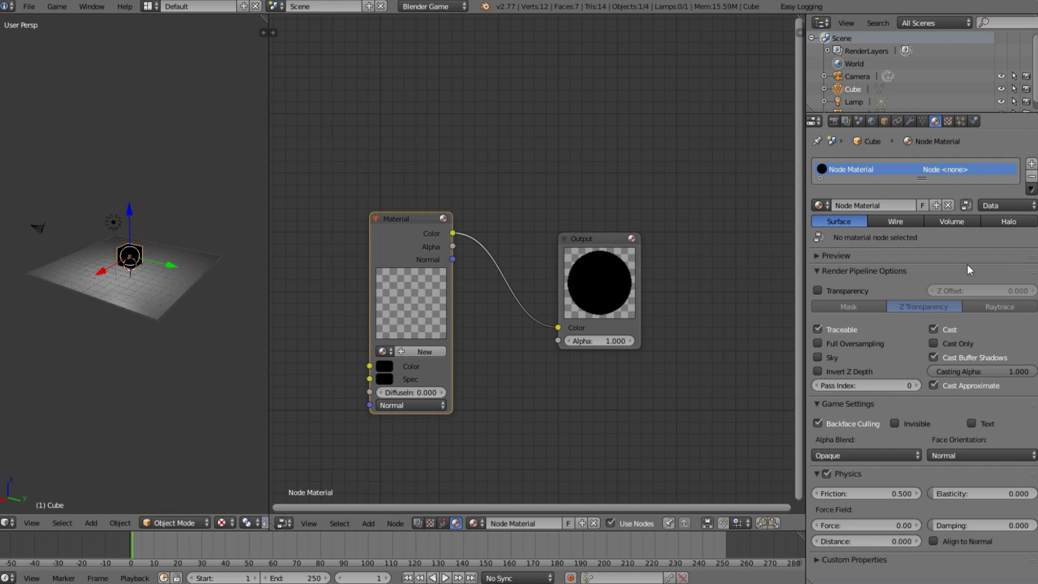
pyautogui.moveTo(618, 282); pyautogui.dragTo(719, 254)
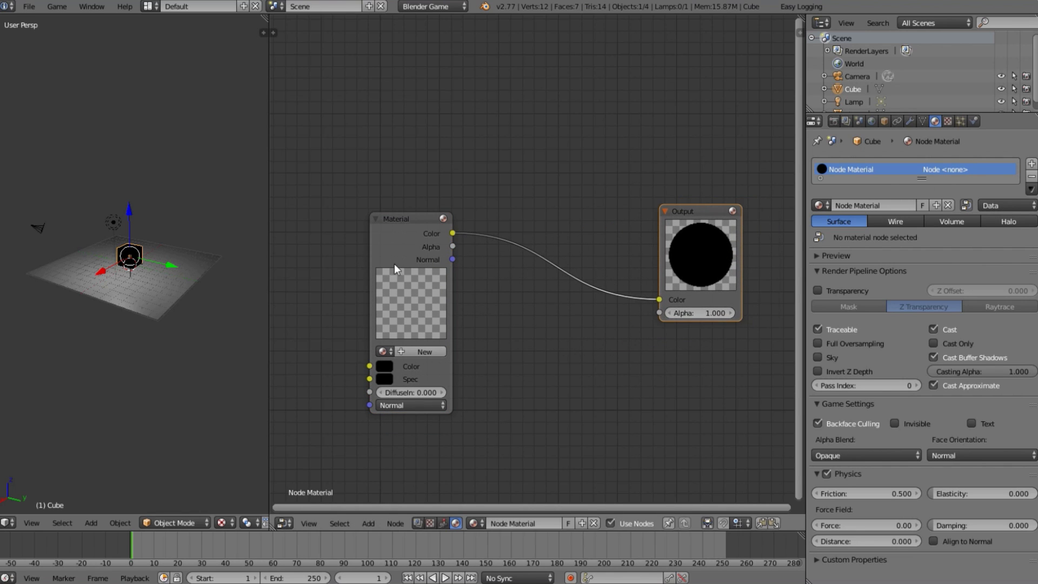
pyautogui.moveTo(417, 263); pyautogui.dragTo(428, 202)
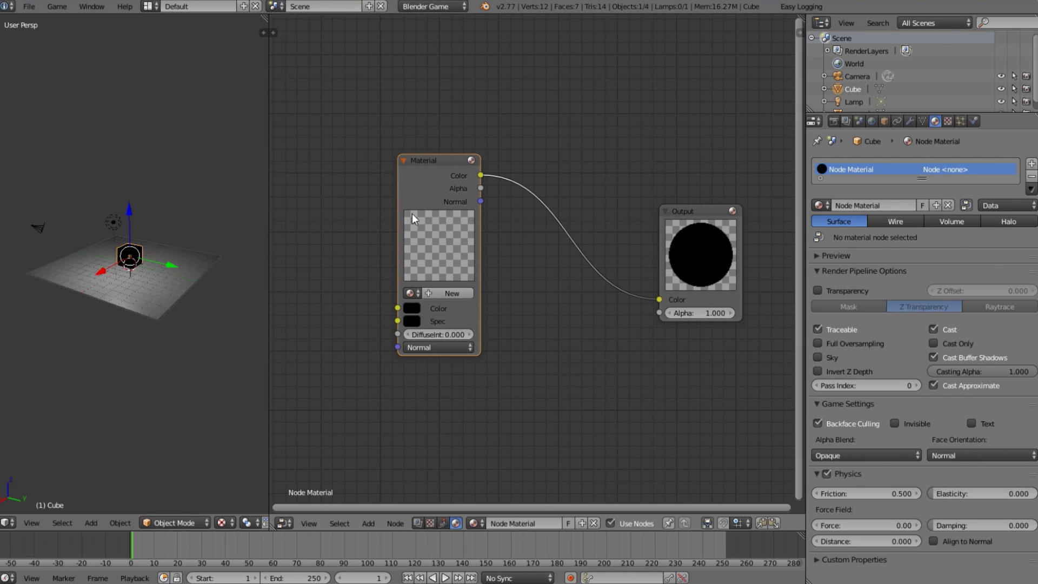
pyautogui.scroll(6, 54, 273)
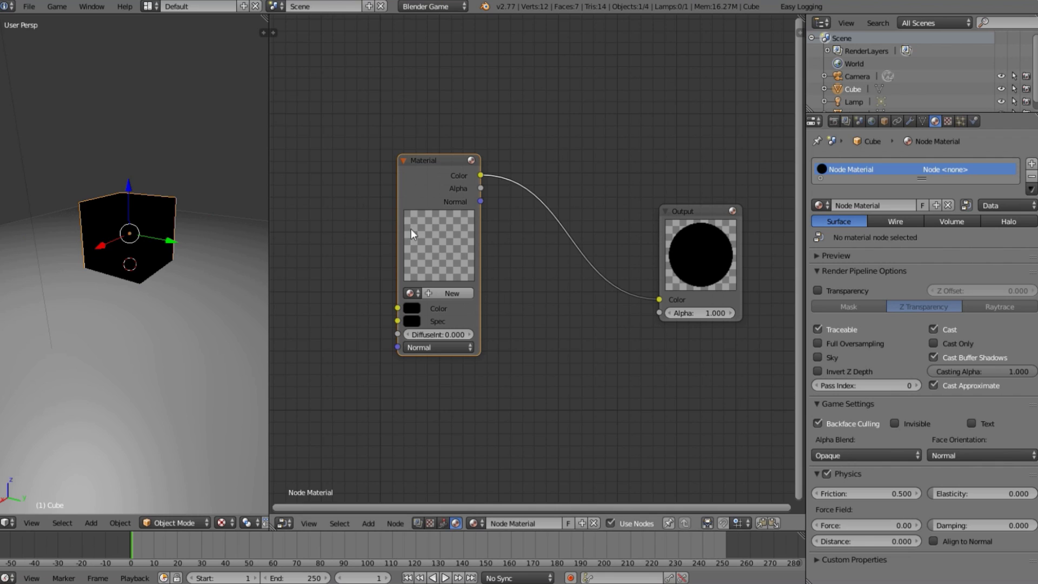
pyautogui.moveTo(440, 226); pyautogui.dragTo(500, 202)
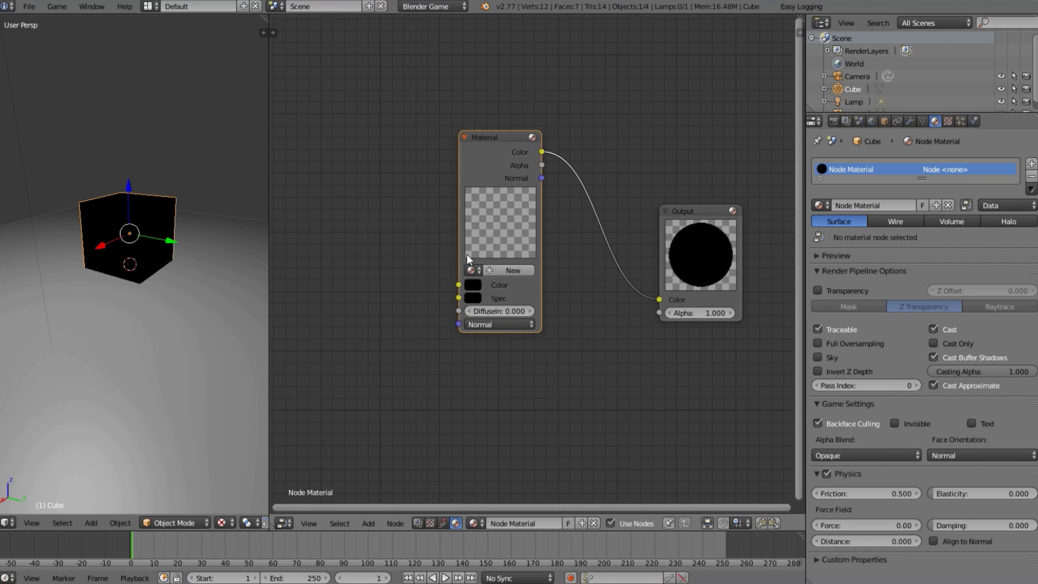
pyautogui.moveTo(537, 304); pyautogui.dragTo(558, 303)
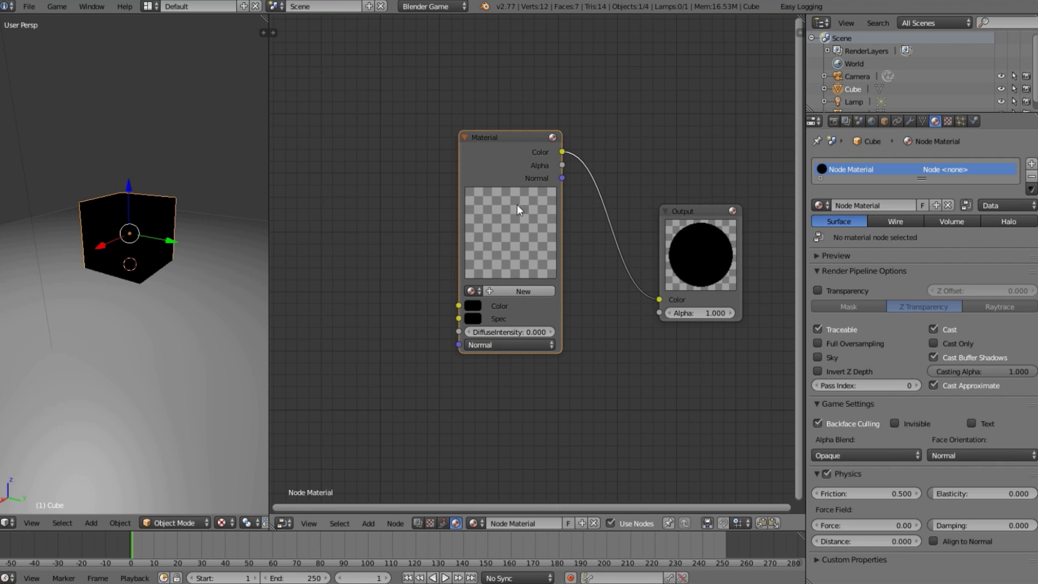
pyautogui.moveTo(524, 204); pyautogui.dragTo(501, 204)
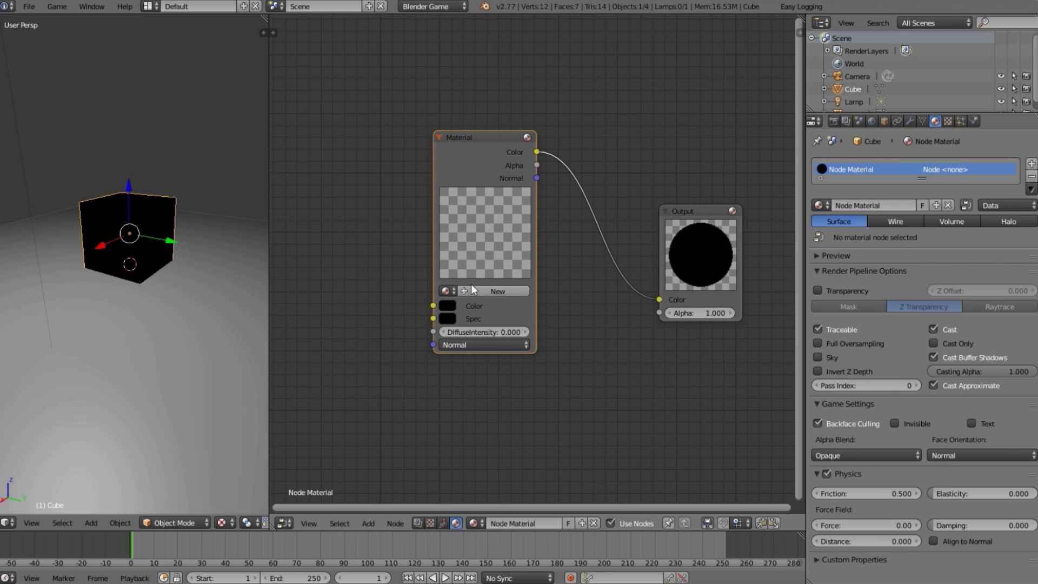
# Create a new material inside the Material node, narrow the node, and reposition it and the Output node
pyautogui.click(505, 293)
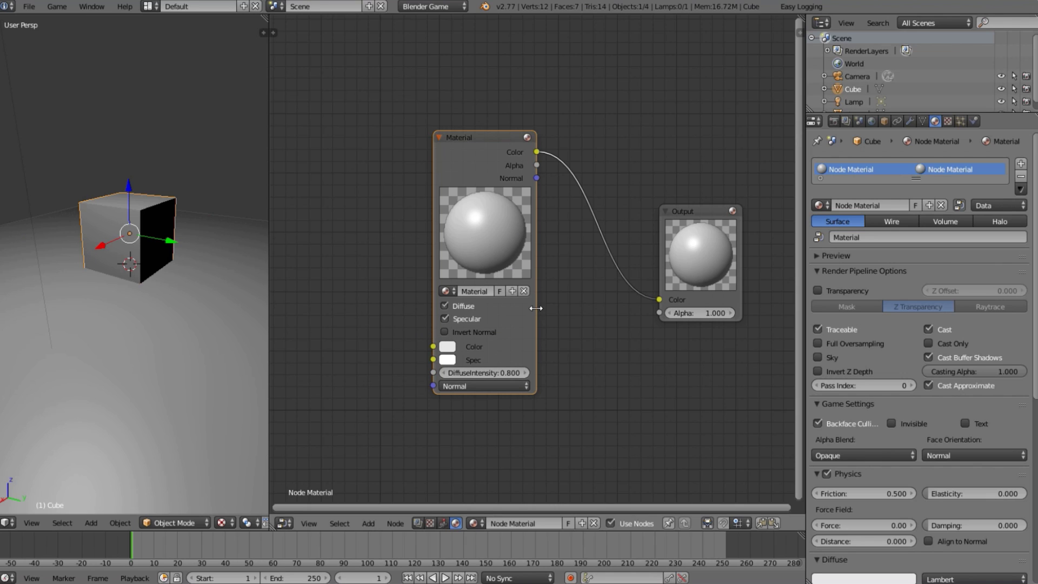
pyautogui.moveTo(537, 308); pyautogui.dragTo(519, 308)
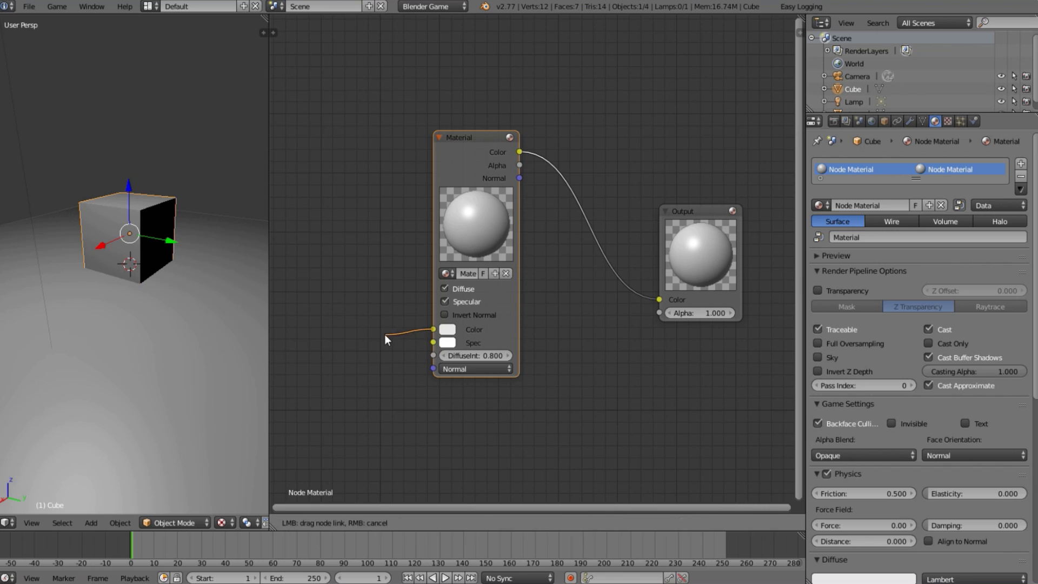
pyautogui.press('g')
pyautogui.click(407, 362)
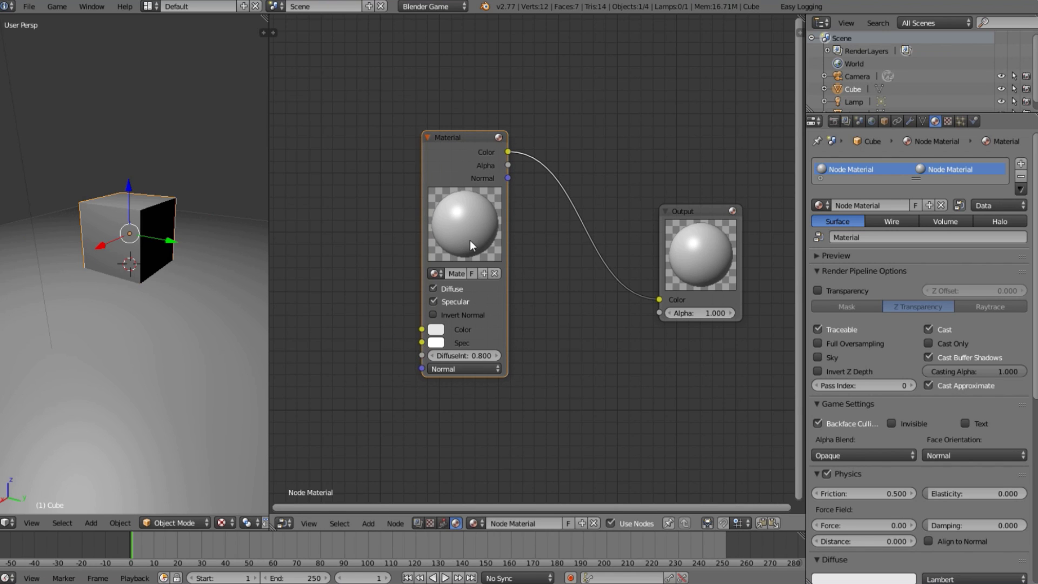
pyautogui.press('g')
pyautogui.click(470, 217)
pyautogui.moveTo(694, 240); pyautogui.dragTo(715, 212)
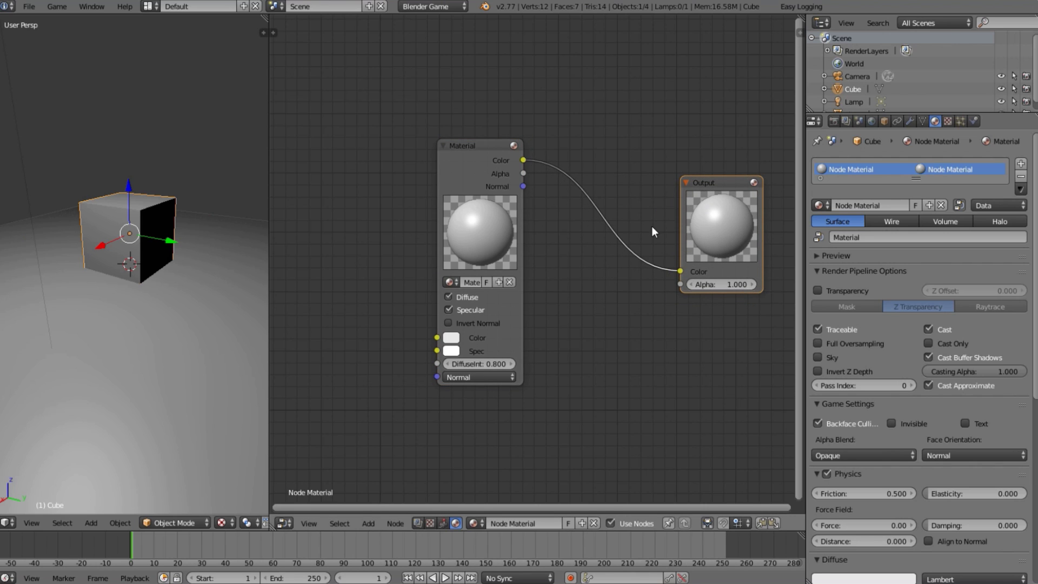
# Try linking the Material node's Alpha output to the Output node's Alpha input, and disconnect it again
pyautogui.scroll(-2, 651, 226)
pyautogui.moveTo(503, 203); pyautogui.dragTo(649, 306)
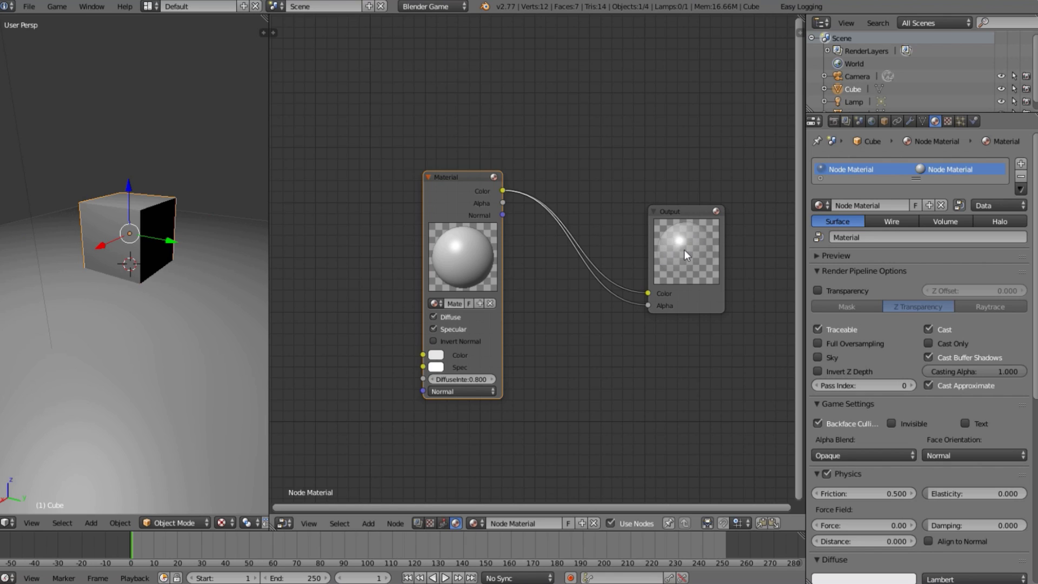
pyautogui.moveTo(649, 305); pyautogui.dragTo(322, 277)
pyautogui.moveTo(424, 356); pyautogui.dragTo(351, 265)
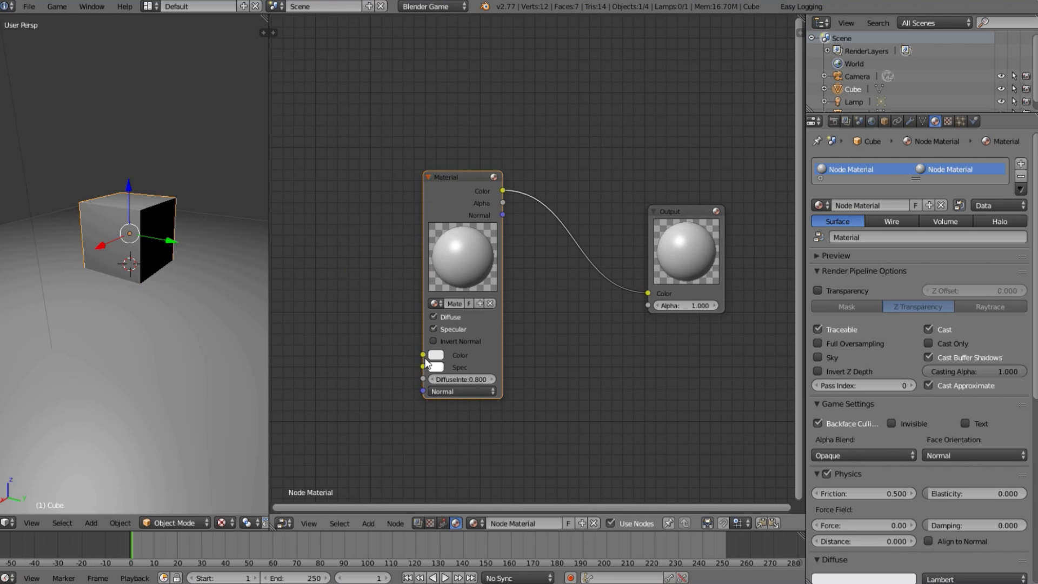
# Shift the Material and Output nodes together to free space ahead of the Material node, and deselect them
pyautogui.moveTo(474, 252); pyautogui.dragTo(520, 241)
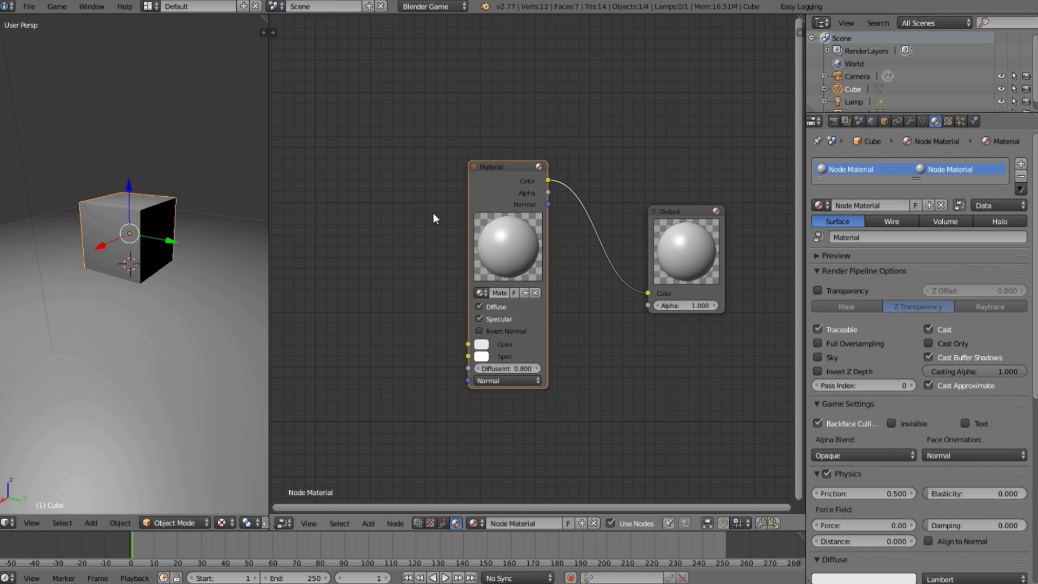
pyautogui.scroll(-2, 464, 199)
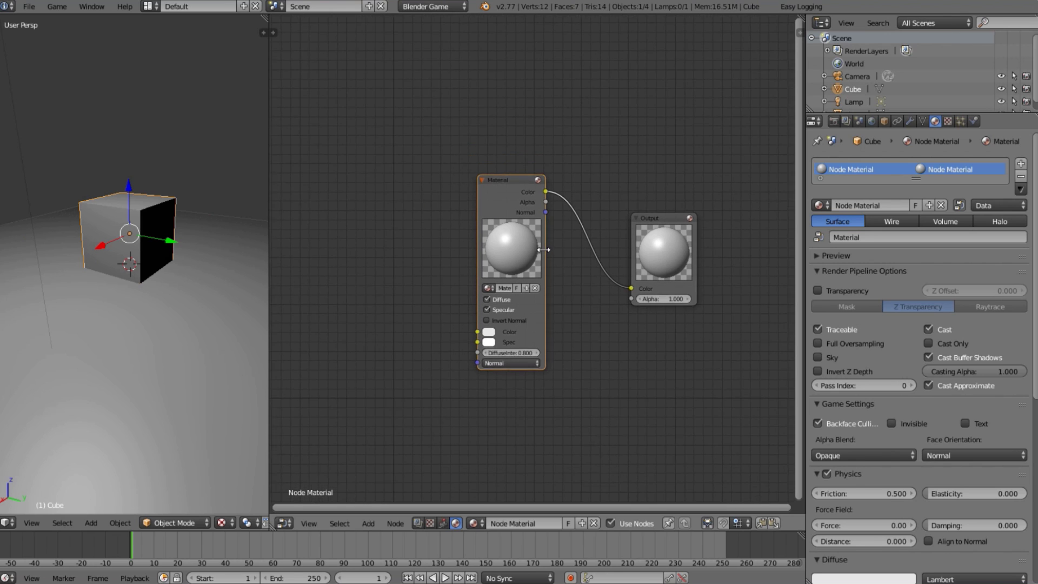
pyautogui.moveTo(537, 261); pyautogui.dragTo(527, 159, button='middle')
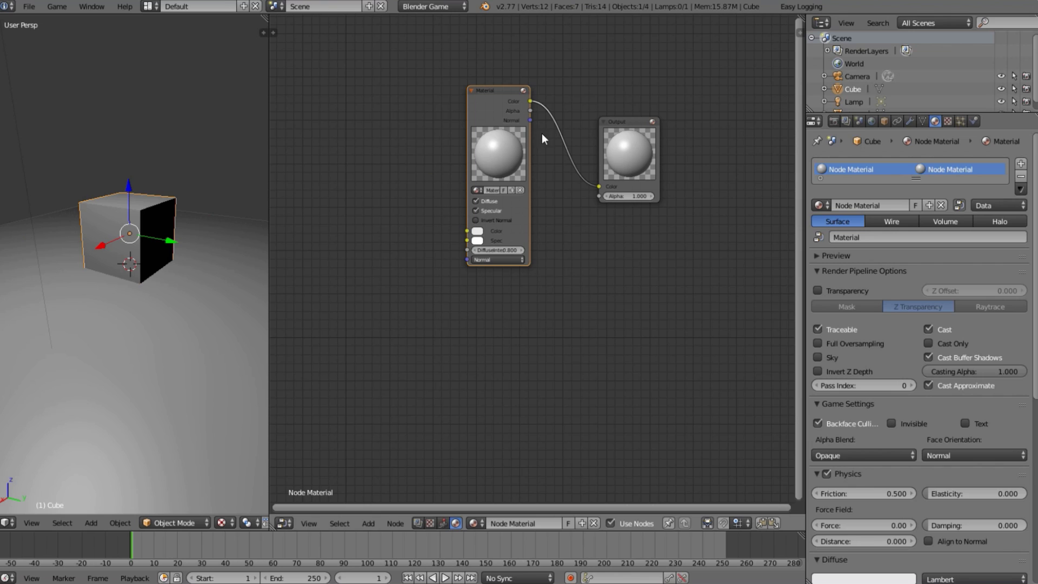
pyautogui.press('a')
pyautogui.press('a')
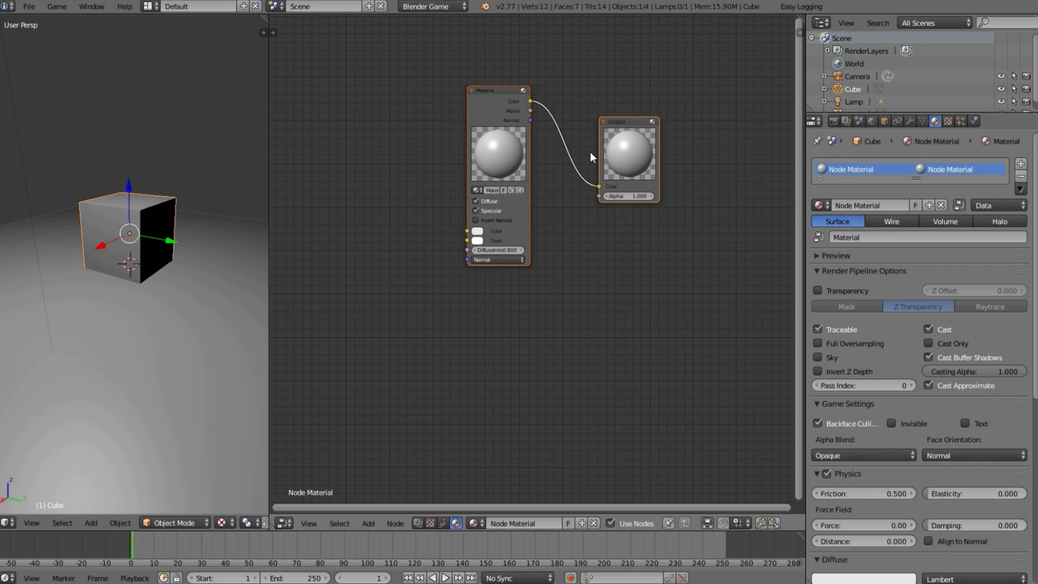
pyautogui.press('g')
pyautogui.click(654, 182)
pyautogui.moveTo(528, 263); pyautogui.dragTo(499, 257)
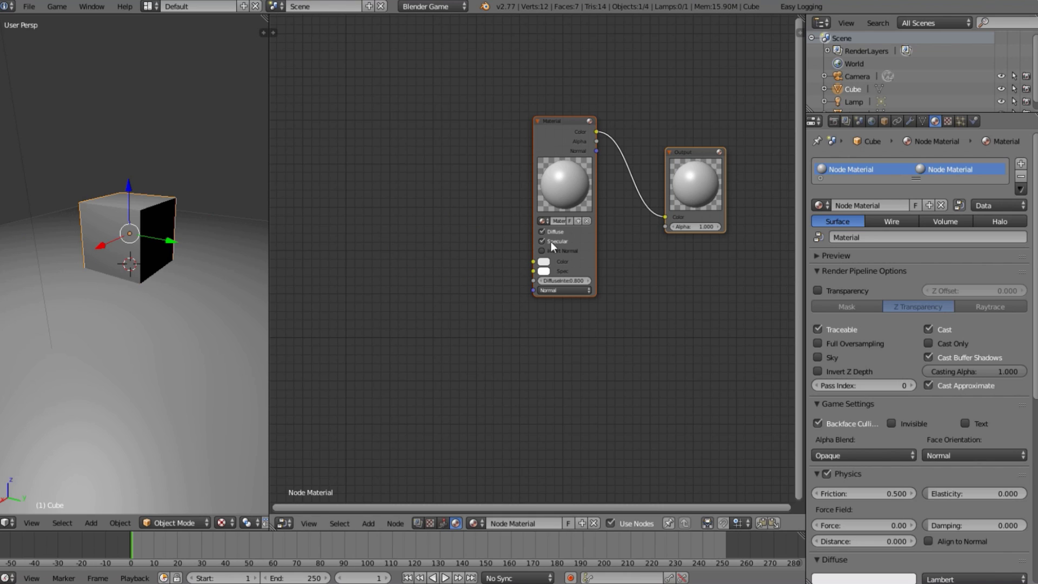
pyautogui.press('a')
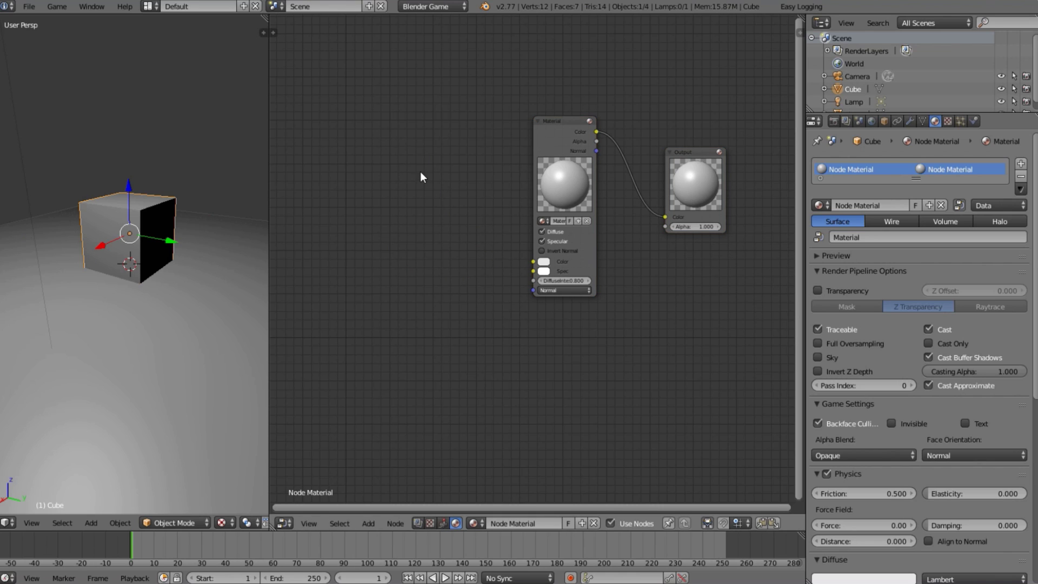
# Add a Texture input node and place it just before the Material node
pyautogui.hotkey('shift', 'a')
pyautogui.moveTo(351, 186)
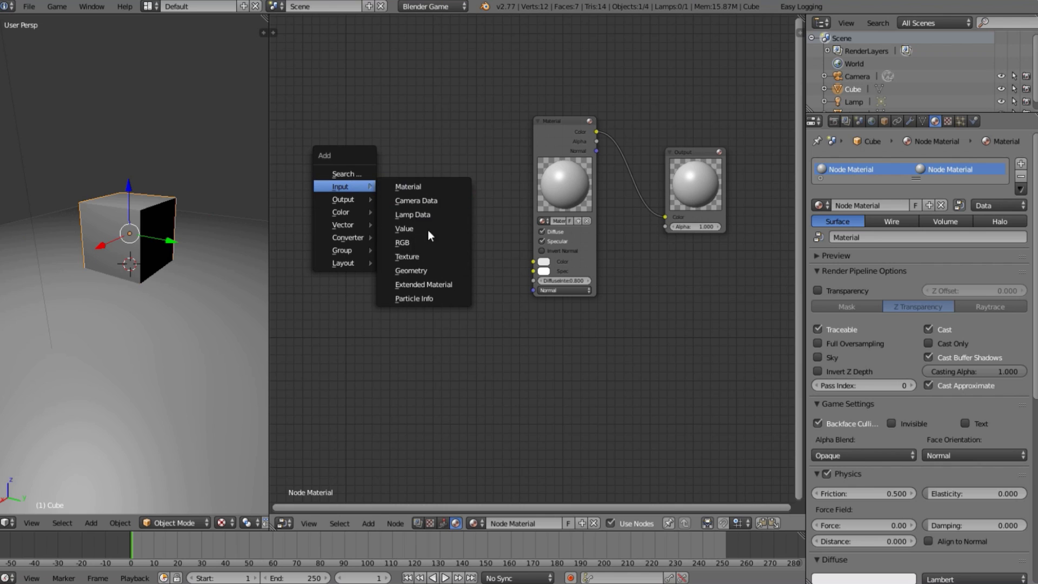
pyautogui.click(435, 256)
pyautogui.click(434, 182)
# Add a Geometry node before the Texture node, linking its UV to the Texture's Vector and the Texture's Color to the Material's Color
pyautogui.hotkey('shift', 'a')
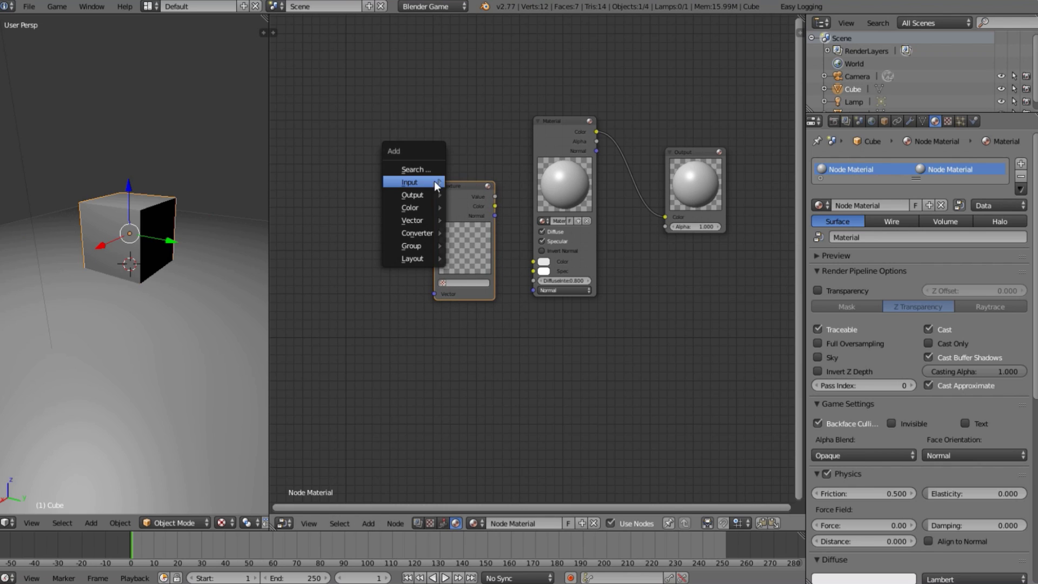
pyautogui.moveTo(435, 183)
pyautogui.click(480, 266)
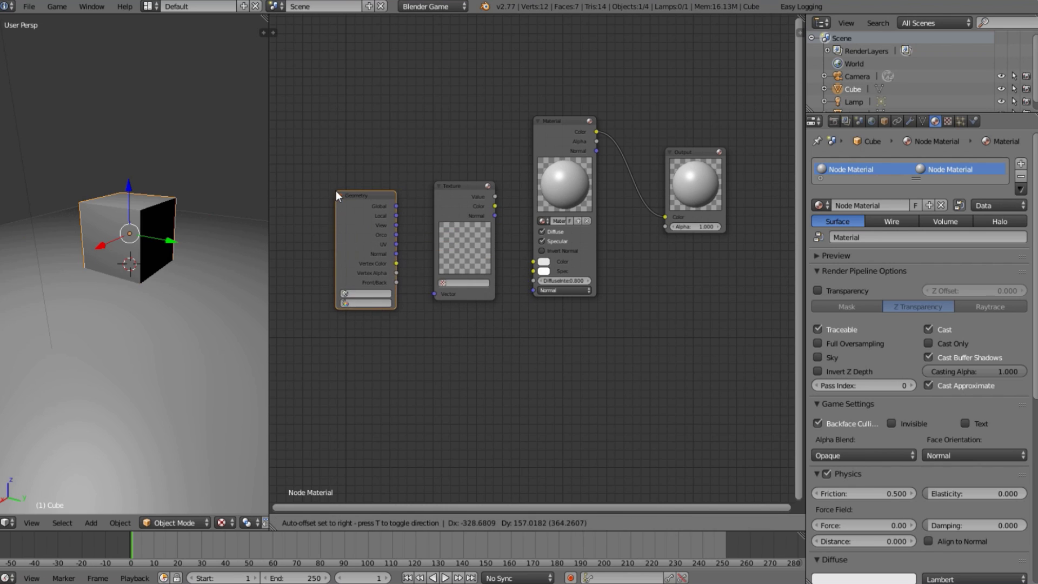
pyautogui.click(336, 191)
pyautogui.moveTo(397, 244); pyautogui.dragTo(434, 293)
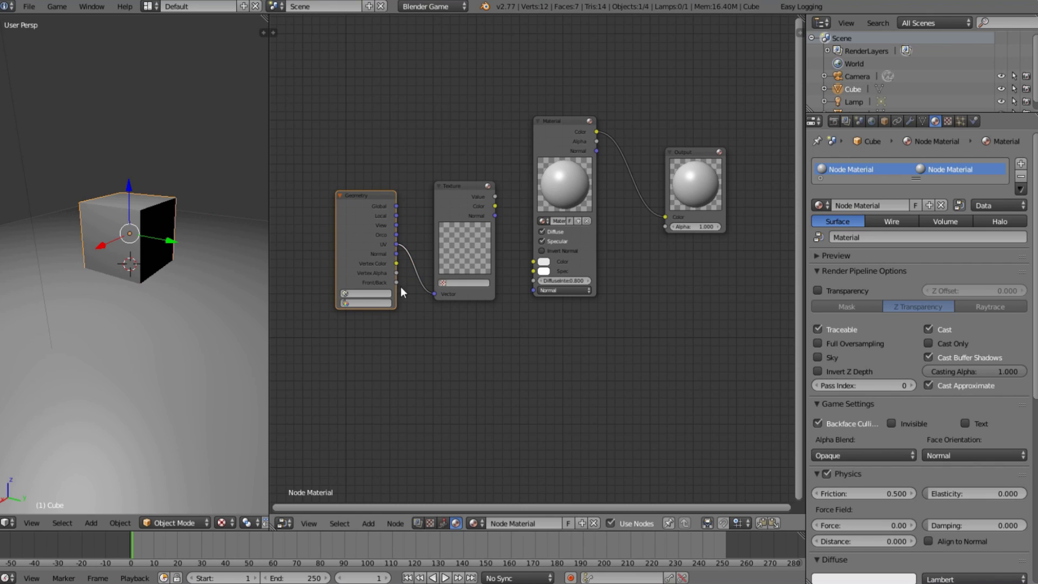
pyautogui.moveTo(495, 206); pyautogui.dragTo(533, 261)
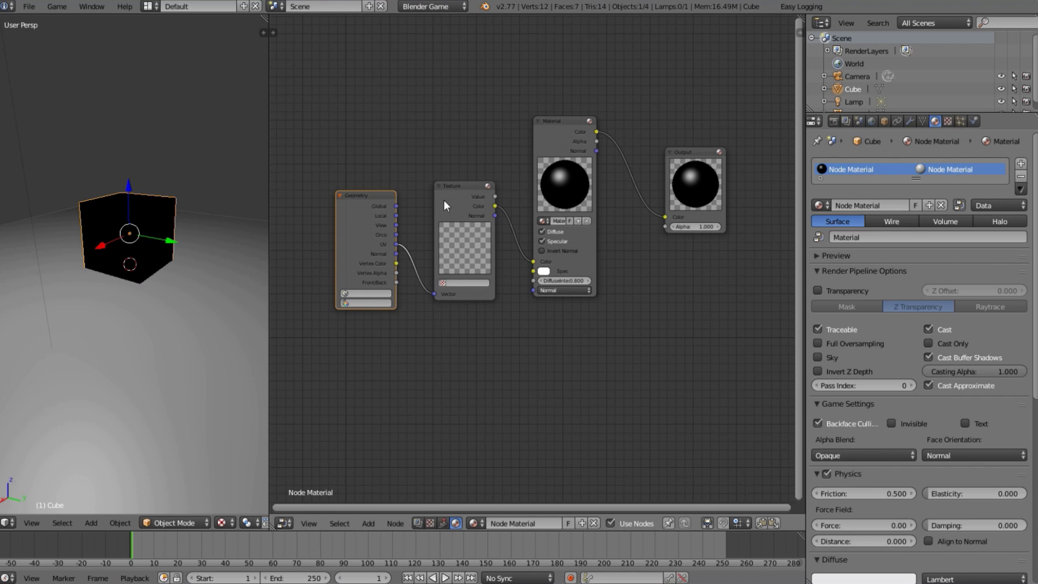
# Create a new texture in the material's first texture slot and check its mapping coordinate options
pyautogui.click(946, 121)
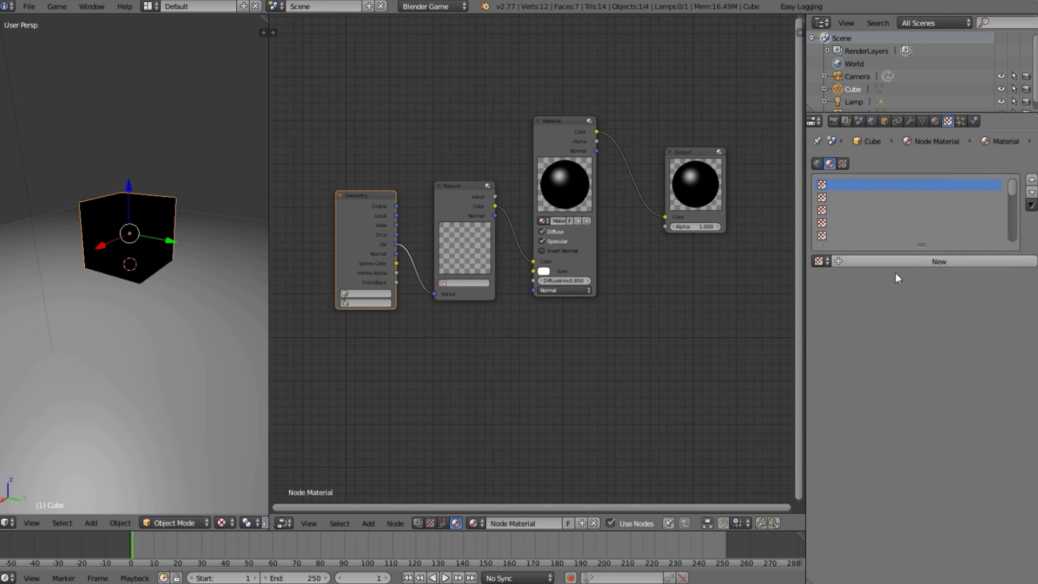
pyautogui.click(939, 260)
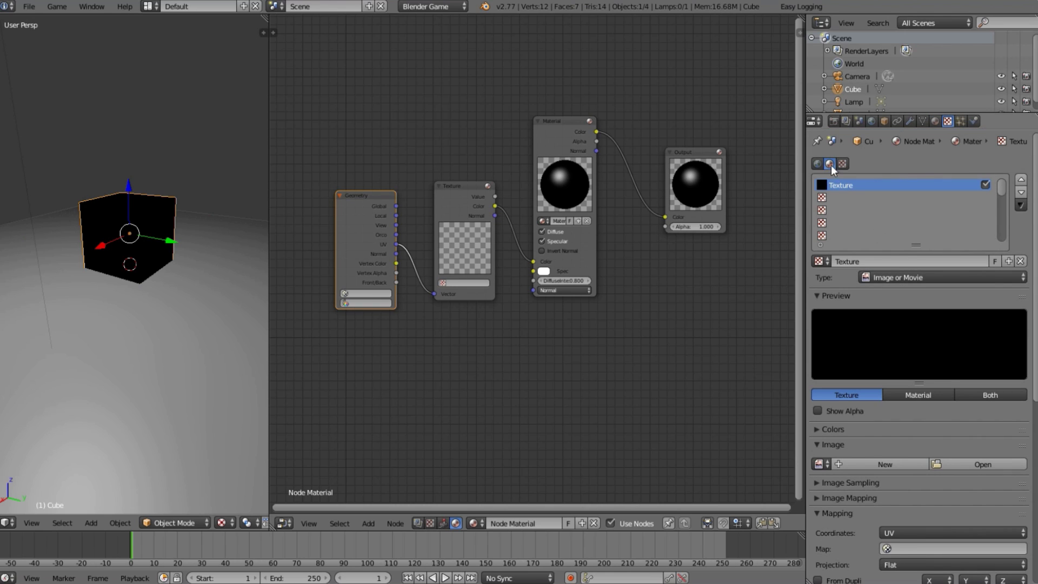
pyautogui.scroll(-5, 962, 392)
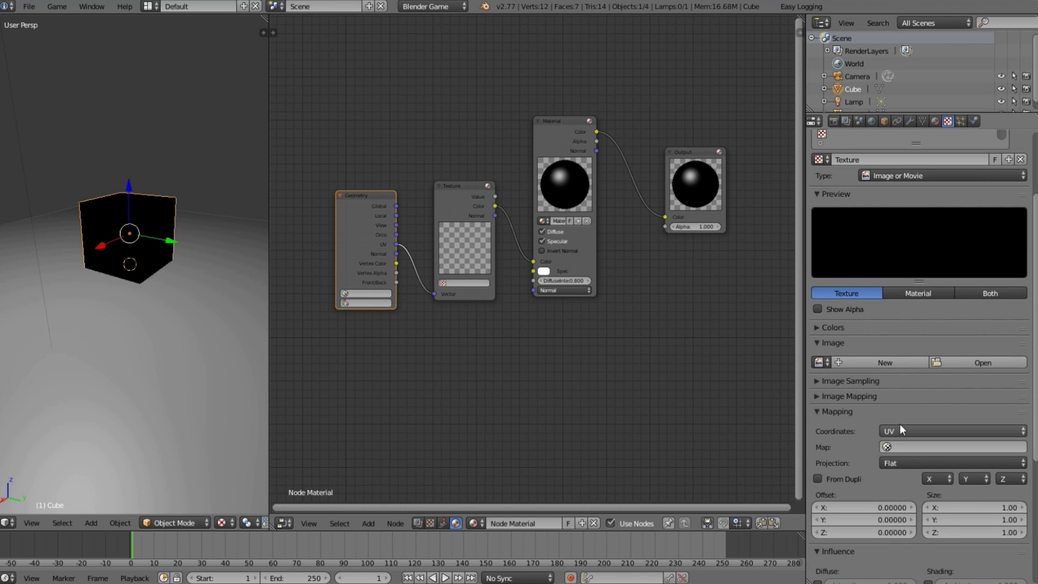
pyautogui.click(961, 430)
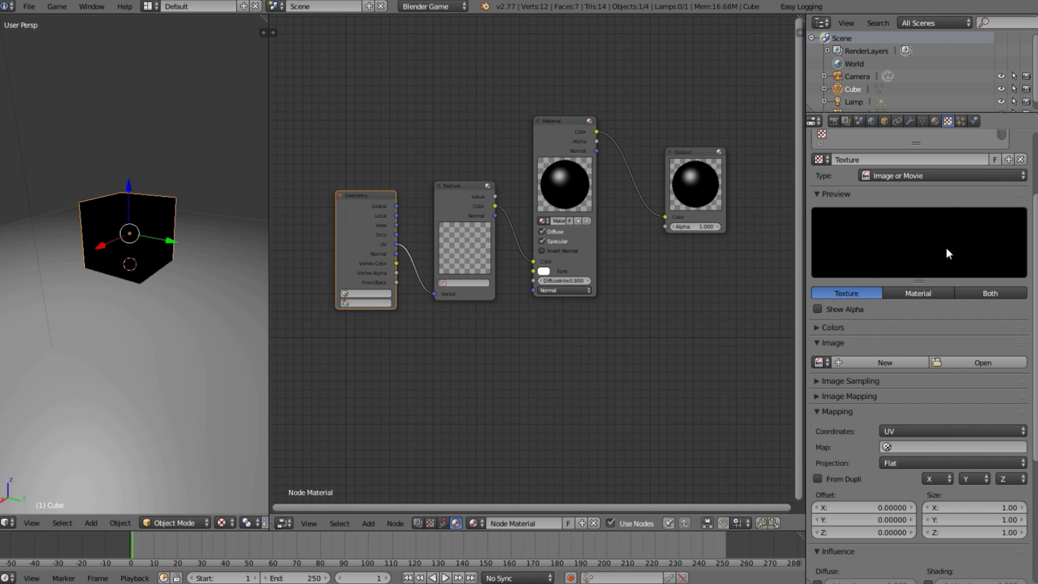
# Load Tiles_1 512x512.JPG from the recent Texture folder as the texture's image and look at the cube close up
pyautogui.scroll(2, 518, 199)
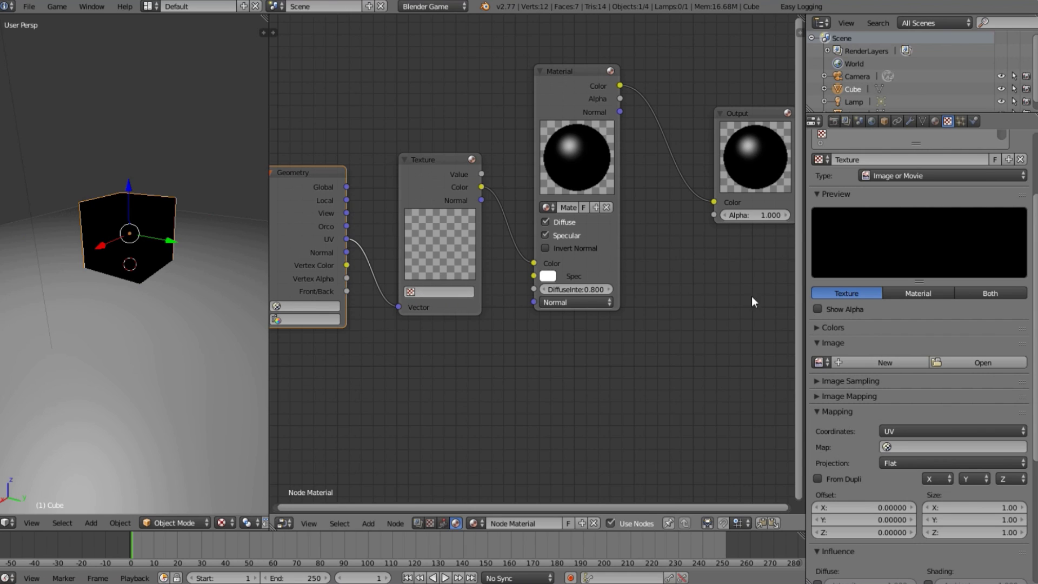
pyautogui.scroll(2, 906, 327)
pyautogui.scroll(2, 906, 326)
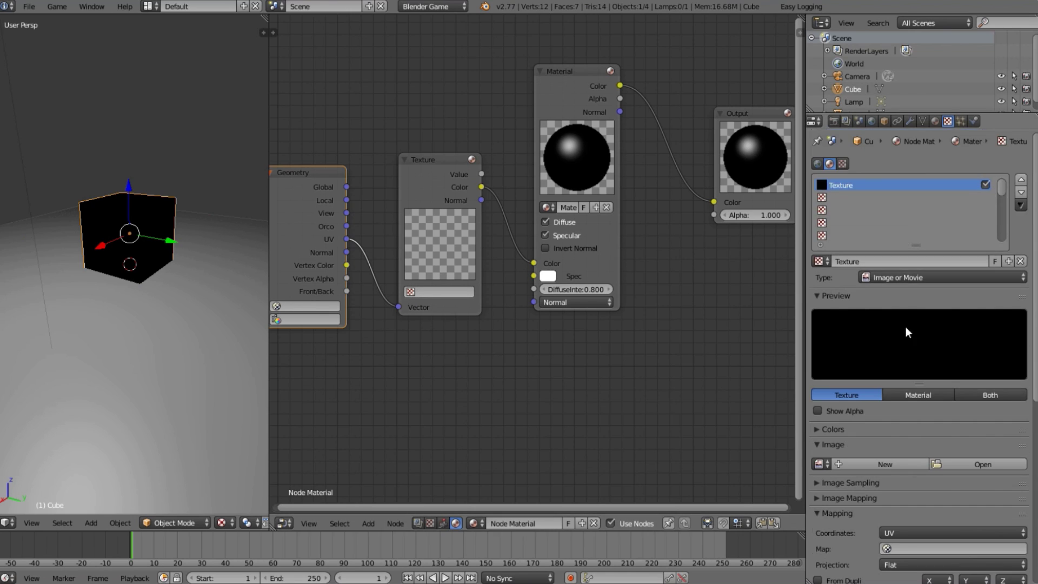
pyautogui.click(943, 462)
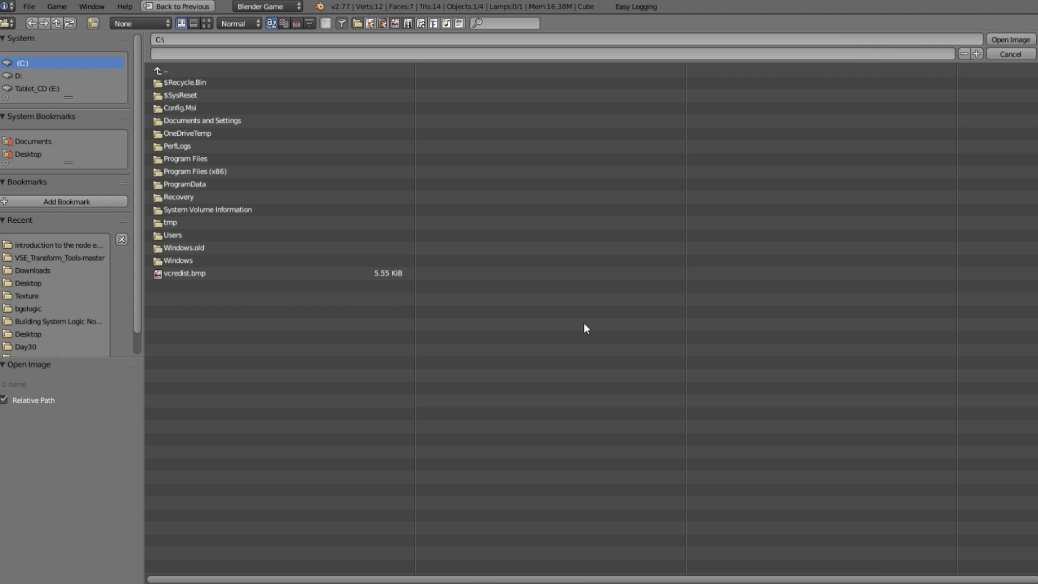
pyautogui.click(27, 295)
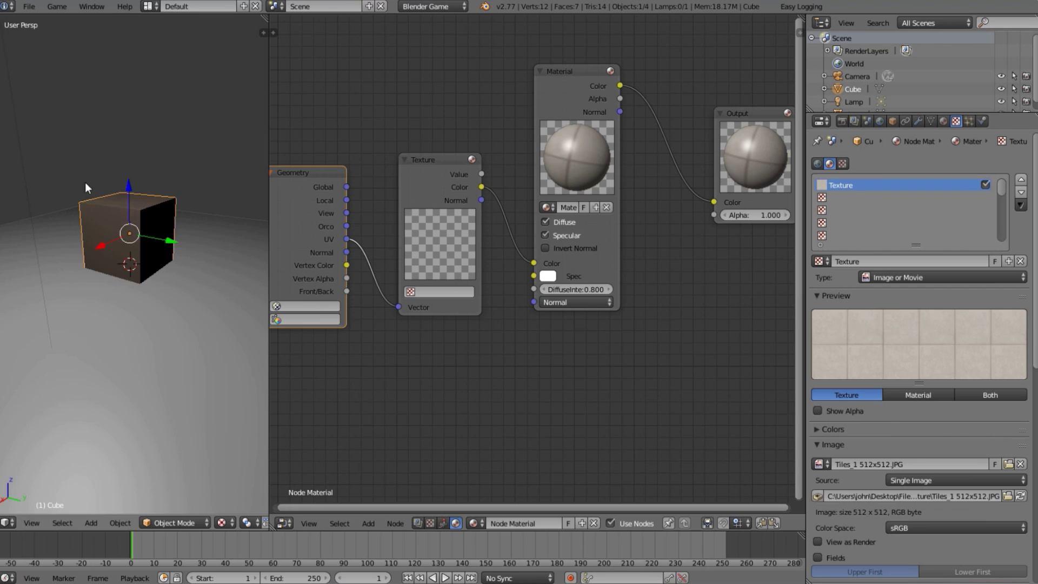
pyautogui.scroll(4, 124, 200)
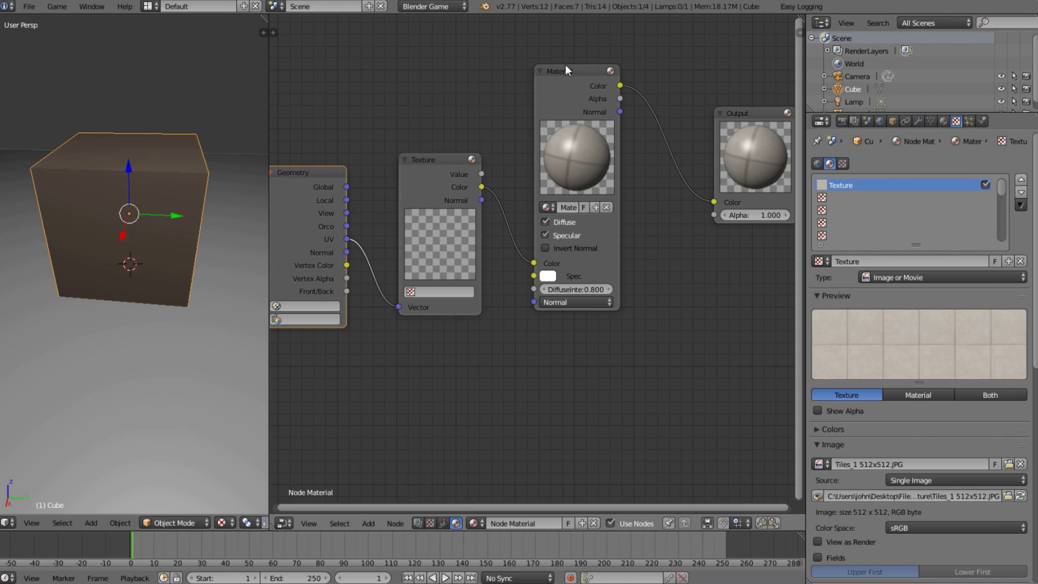
# Try switching the texture's Color influence off and back on, with the Material node selected
pyautogui.click(573, 103)
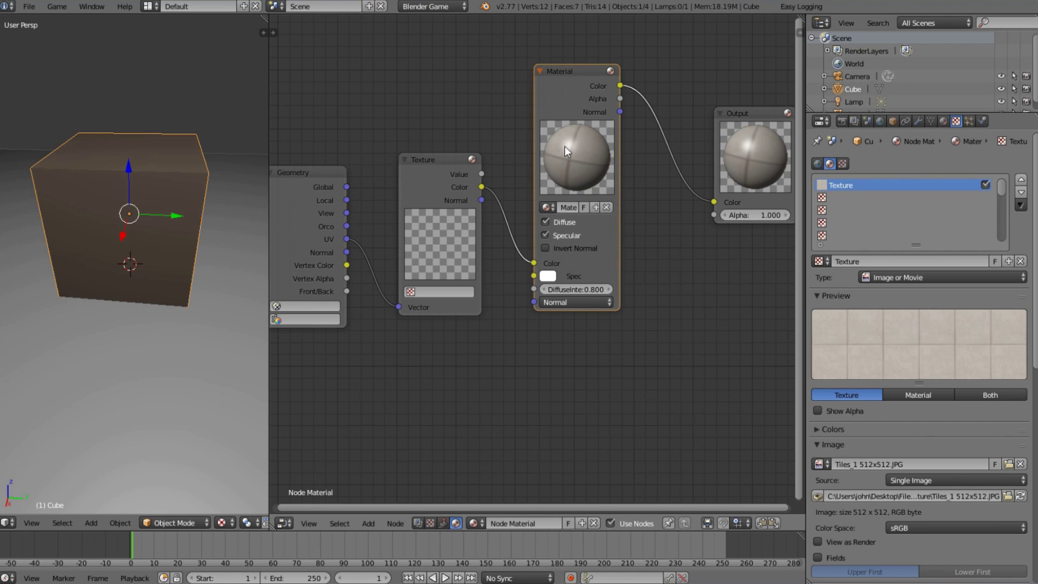
pyautogui.scroll(-8, 887, 349)
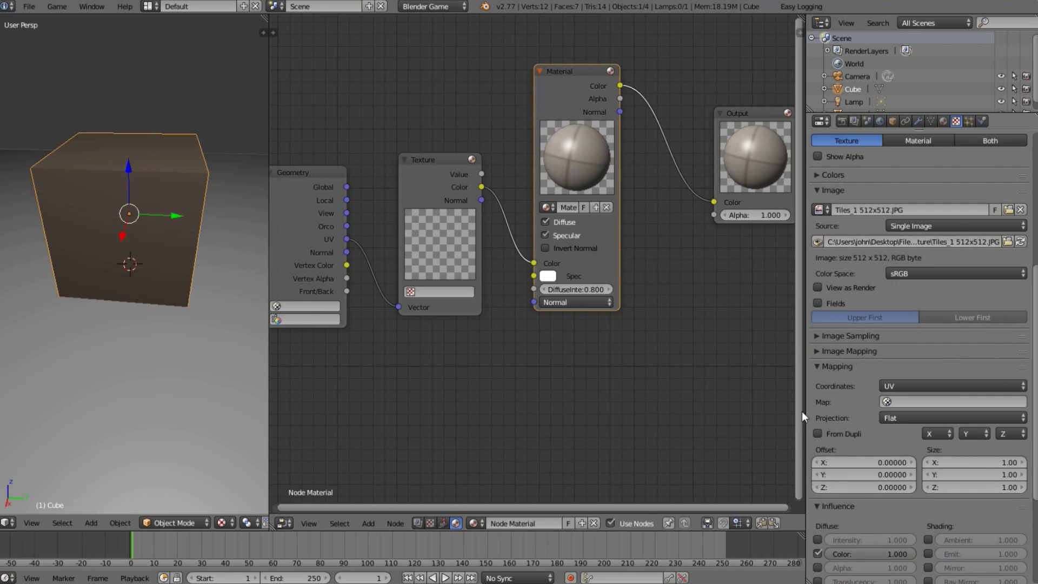
pyautogui.click(818, 554)
pyautogui.click(818, 553)
pyautogui.scroll(10, 967, 355)
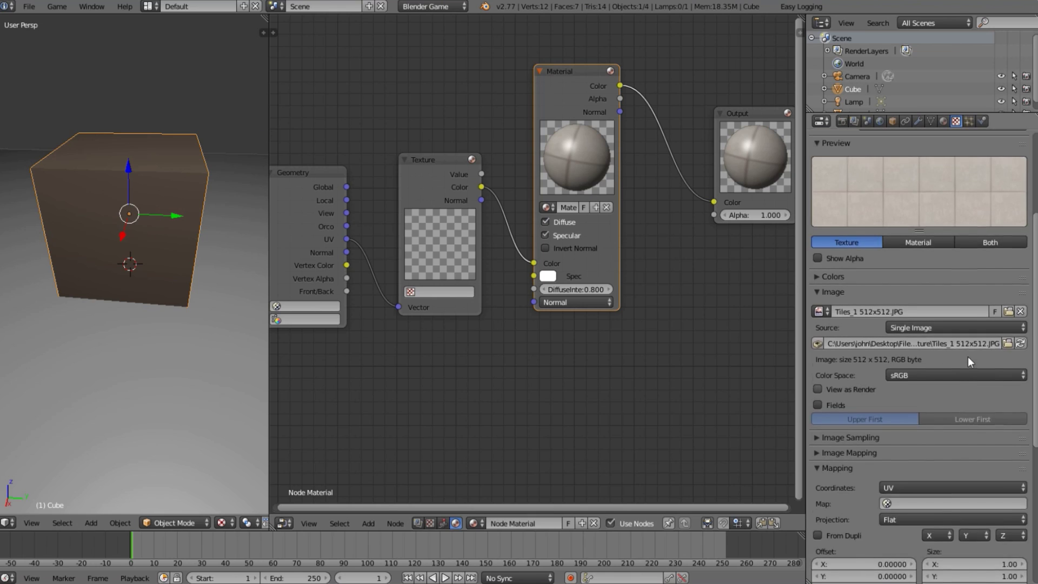
pyautogui.scroll(2, 966, 383)
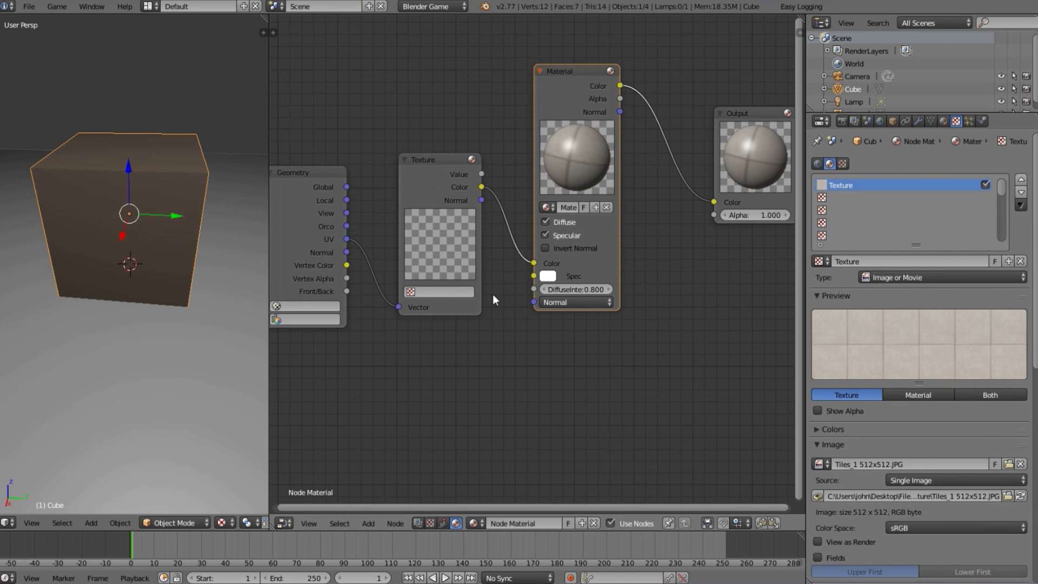
# Unlink the texture from the material's first slot and assign it to the Texture node instead
pyautogui.click(1019, 261)
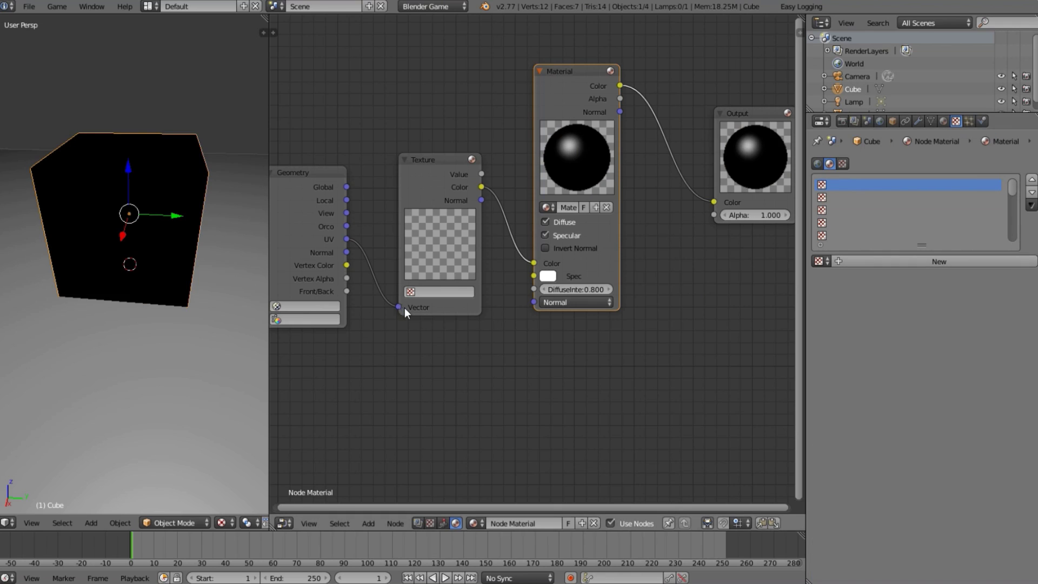
pyautogui.click(441, 291)
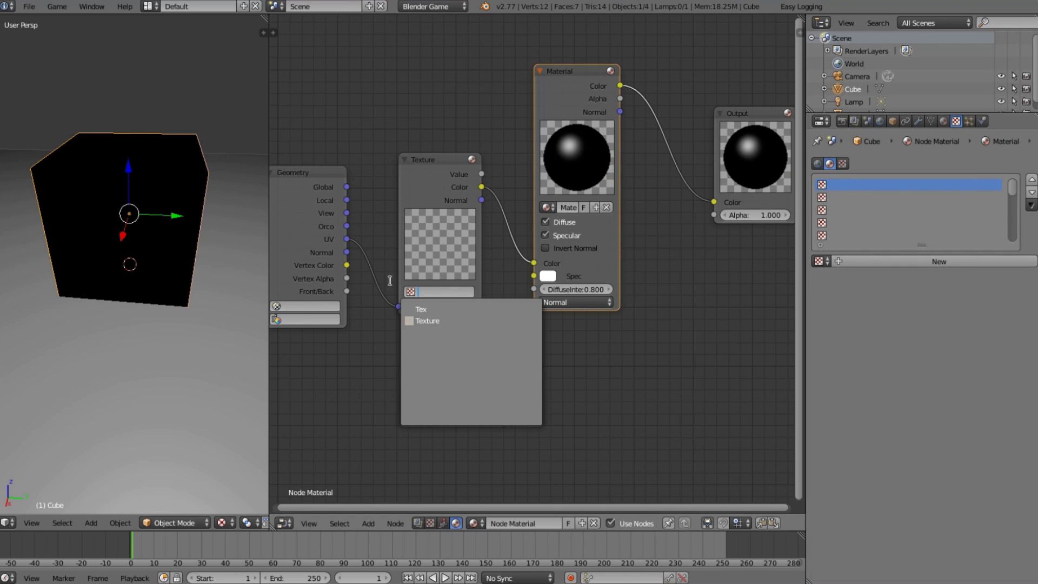
pyautogui.click(419, 298)
pyautogui.click(423, 297)
pyautogui.write('Tex')
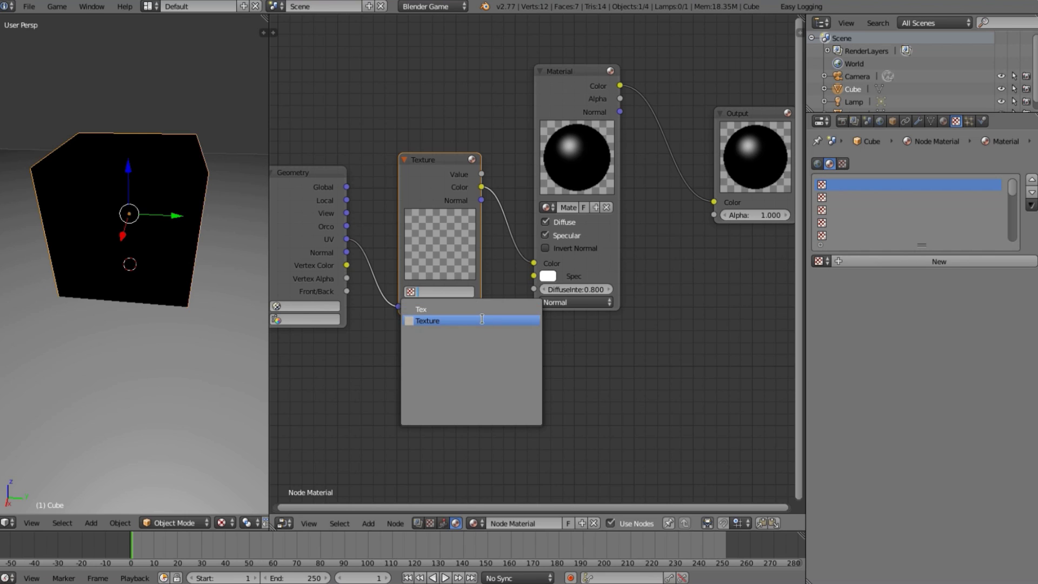
pyautogui.press('Return')
pyautogui.scroll(-3, 187, 239)
pyautogui.scroll(3, 142, 210)
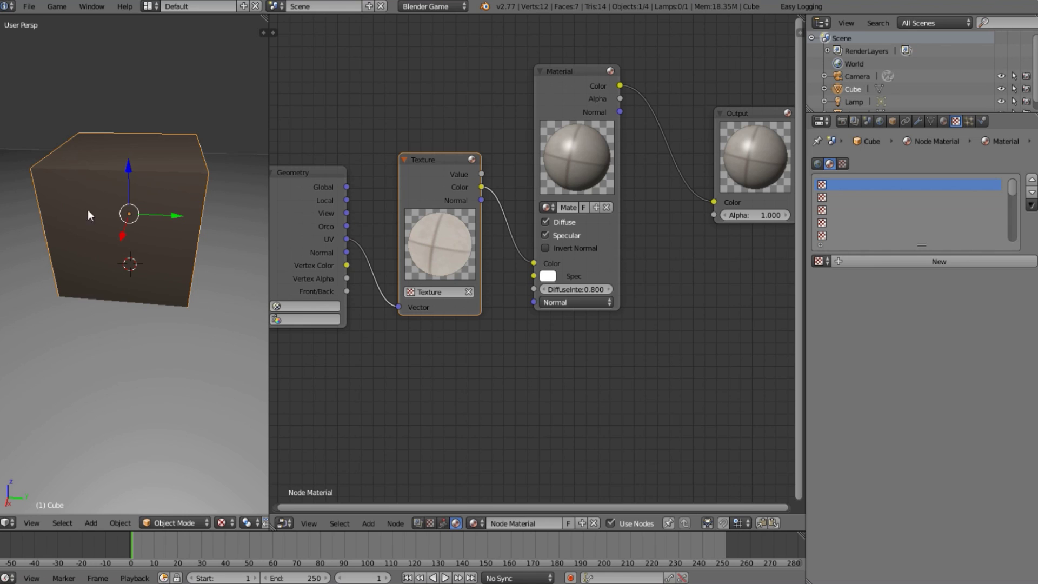
pyautogui.click(606, 189)
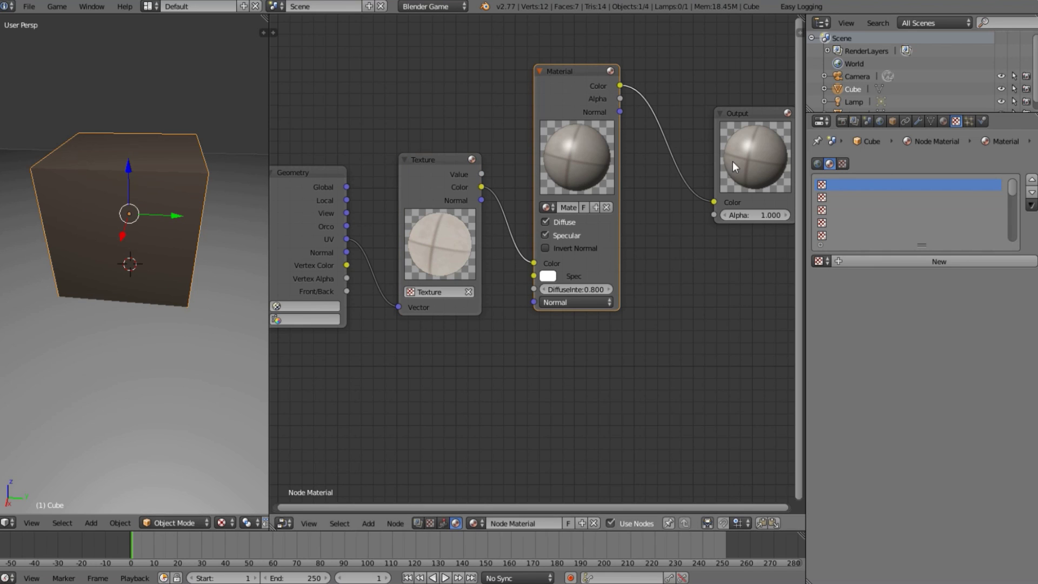
pyautogui.click(436, 198)
pyautogui.click(553, 160)
pyautogui.click(447, 211)
pyautogui.click(589, 130)
# Reset the UV mapping on all of the cube's faces in Edit Mode and inspect it reselected in Object Mode
pyautogui.moveTo(318, 199); pyautogui.dragTo(451, 210, button='middle')
pyautogui.press('Tab')
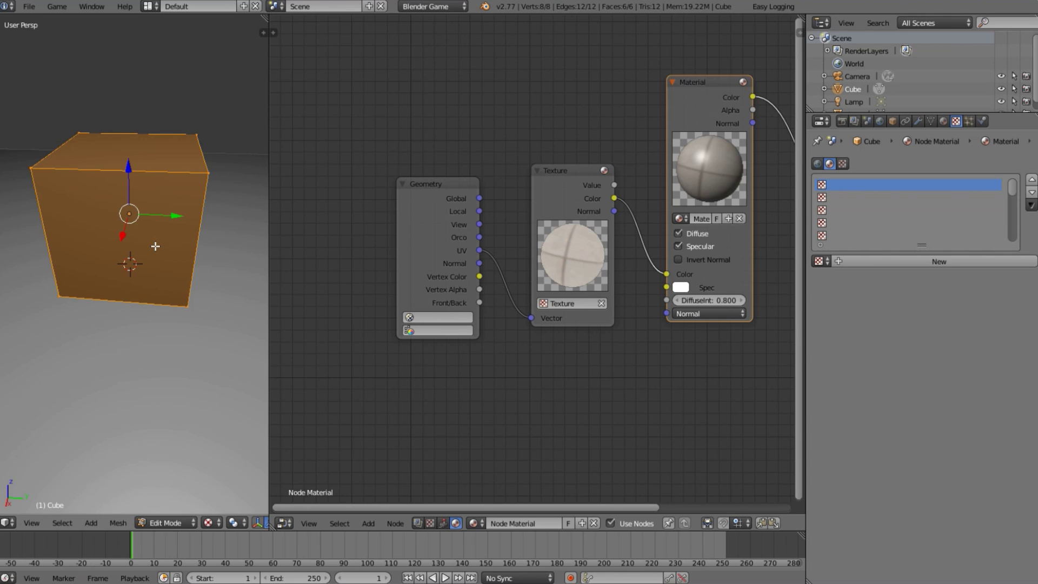
pyautogui.press('u')
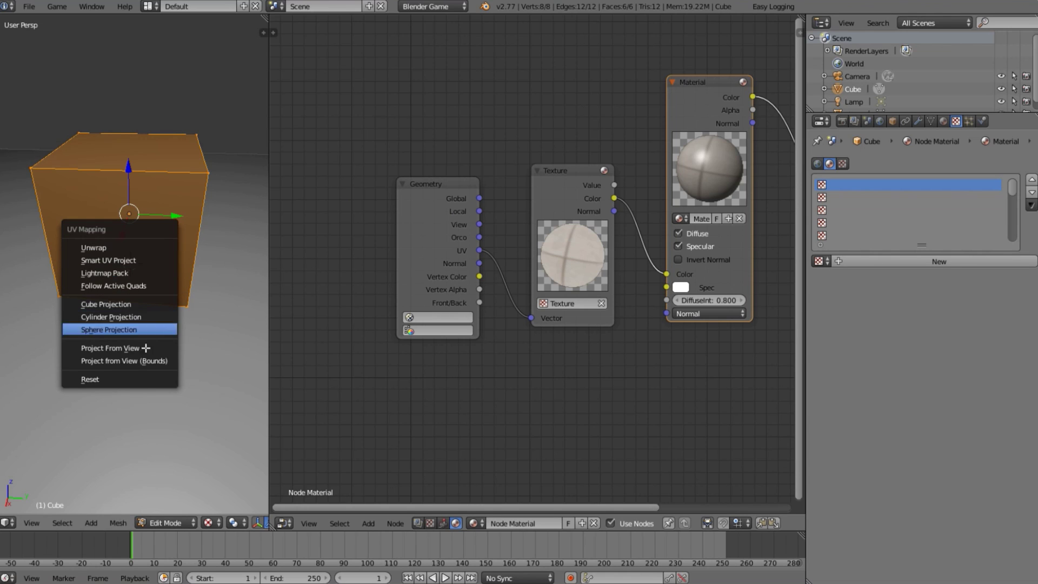
pyautogui.click(124, 379)
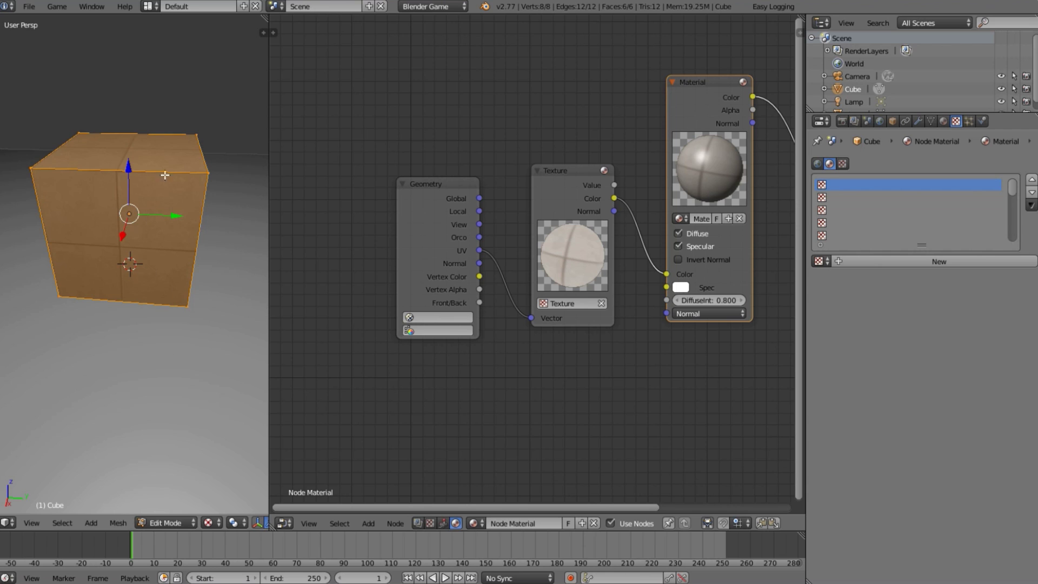
pyautogui.press('Tab')
pyautogui.moveTo(125, 219); pyautogui.dragTo(148, 205, button='middle')
pyautogui.scroll(3, 150, 208)
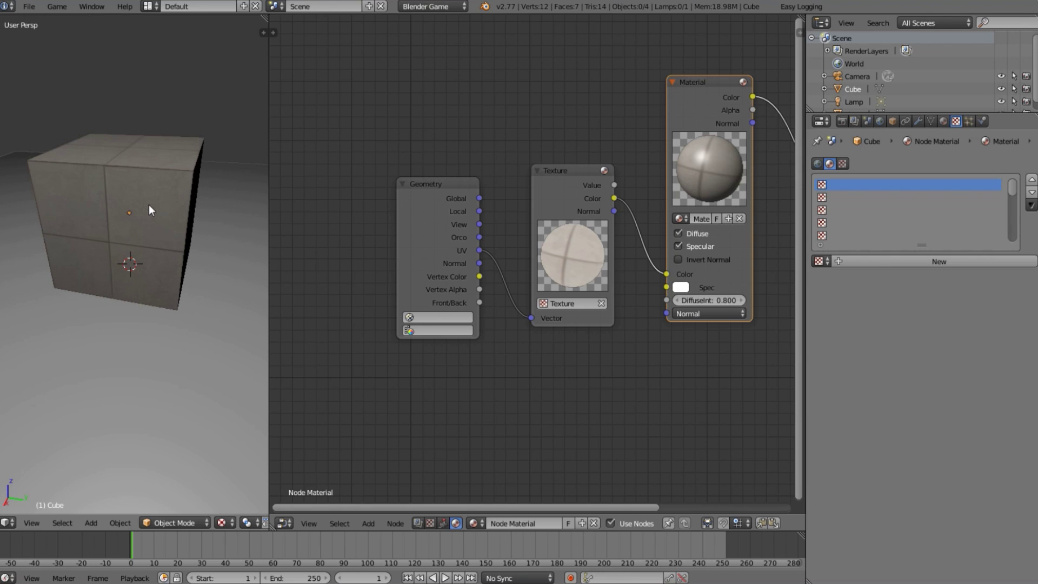
pyautogui.rightClick(164, 163)
pyautogui.moveTo(163, 164); pyautogui.dragTo(148, 230, button='middle')
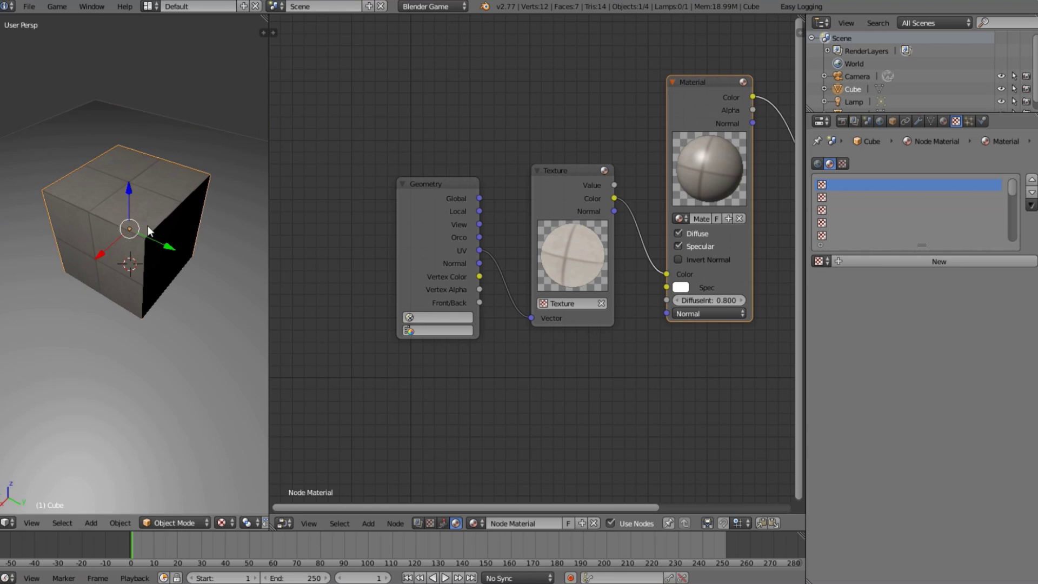
pyautogui.moveTo(726, 180); pyautogui.dragTo(650, 187, button='middle')
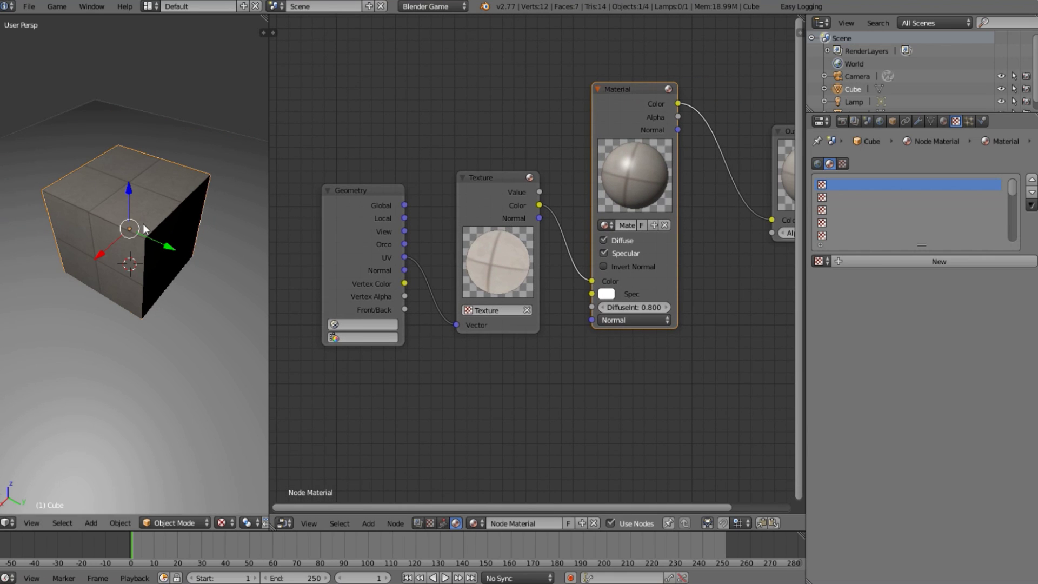
# Show the material's settings and turn off Specular on the Material node, inspecting the cube's shading
pyautogui.scroll(-2, 144, 229)
pyautogui.click(944, 120)
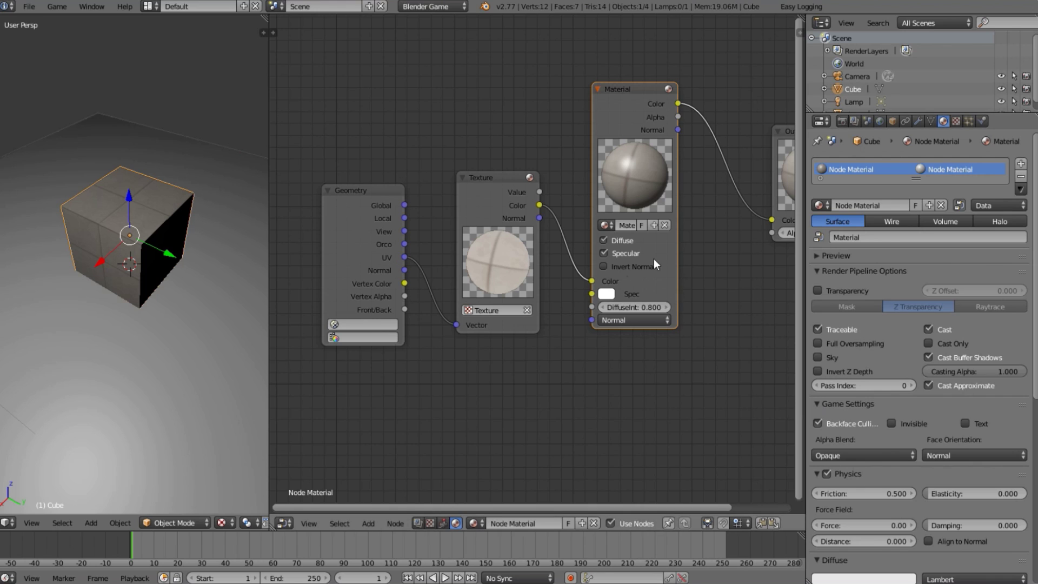
pyautogui.click(607, 295)
pyautogui.click(606, 252)
pyautogui.click(606, 252)
pyautogui.click(607, 252)
pyautogui.moveTo(1, 177); pyautogui.dragTo(232, 161, button='middle')
pyautogui.scroll(-1, 598, 207)
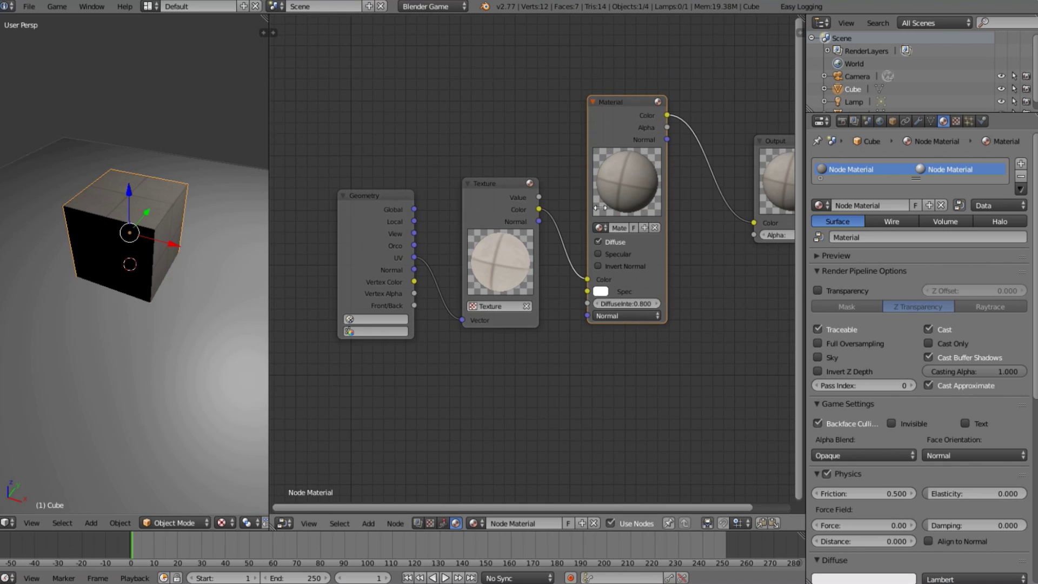
pyautogui.scroll(-1, 702, 213)
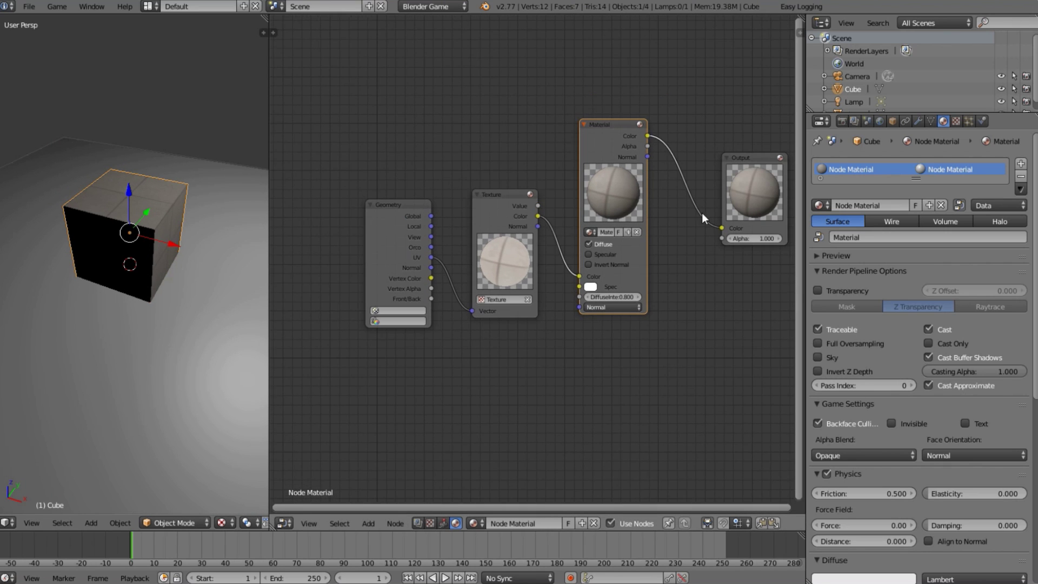
# Try Invert Normal on the Material node, inspect the cube from several sides, and switch it off again
pyautogui.click(588, 265)
pyautogui.scroll(5, 127, 235)
pyautogui.moveTo(127, 235)
pyautogui.mouseDown(button='middle')
pyautogui.moveTo(184, 175)
pyautogui.moveTo(141, 194)
pyautogui.moveTo(148, 153)
pyautogui.moveTo(9, 225)
pyautogui.moveTo(130, 237)
pyautogui.mouseUp(button='middle')
pyautogui.scroll(-5, 138, 169)
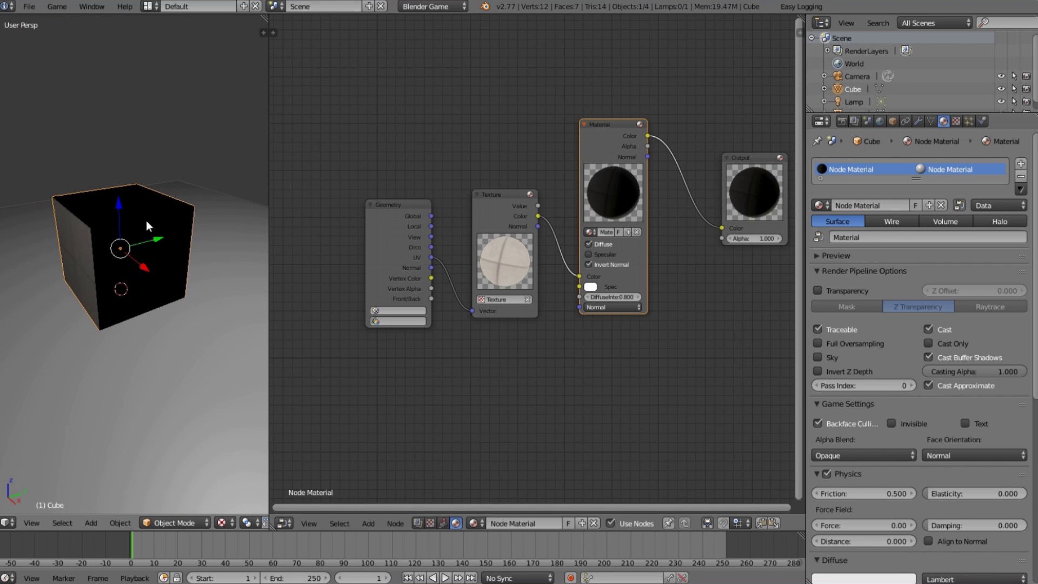
pyautogui.moveTo(202, 195); pyautogui.dragTo(84, 155, button='middle')
pyautogui.moveTo(143, 277); pyautogui.dragTo(115, 203, button='middle')
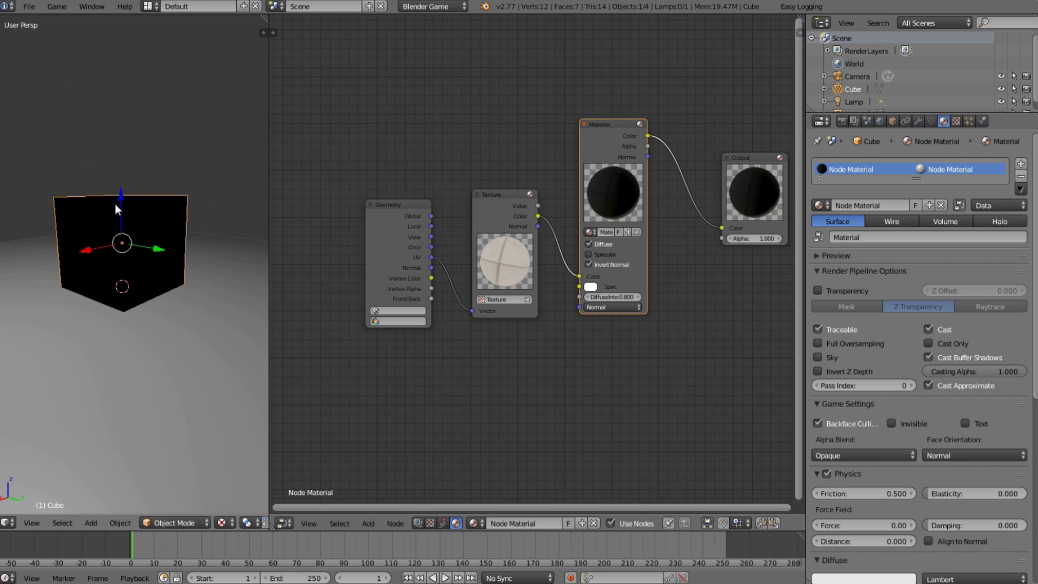
pyautogui.click(589, 264)
pyautogui.moveTo(15, 280); pyautogui.dragTo(199, 294, button='middle')
pyautogui.moveTo(132, 229); pyautogui.dragTo(130, 225, button='middle')
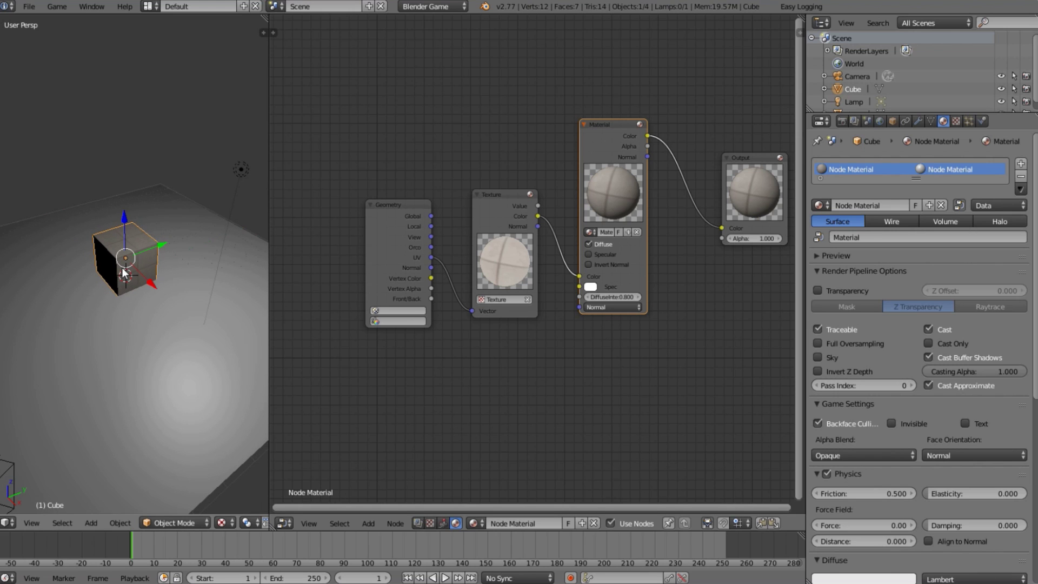
# Move the Geometry node further away from the Texture node to free space between them
pyautogui.scroll(3, 359, 287)
pyautogui.moveTo(359, 288); pyautogui.dragTo(539, 306, button='middle')
pyautogui.moveTo(522, 273); pyautogui.dragTo(413, 340)
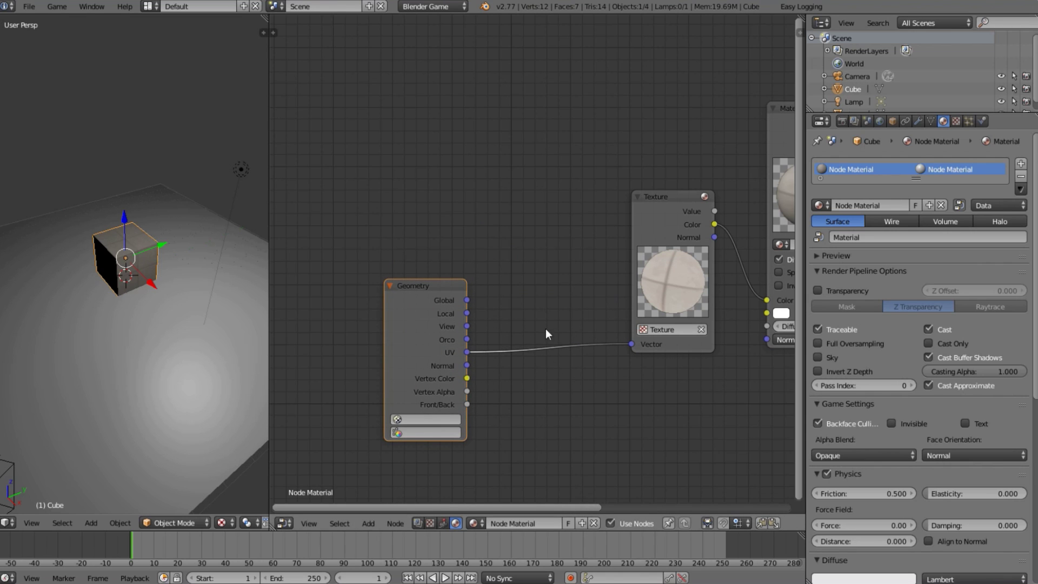
# Insert a Vector Math node on the link between the Geometry's UV and the Texture's Vector
pyautogui.scroll(2, 559, 335)
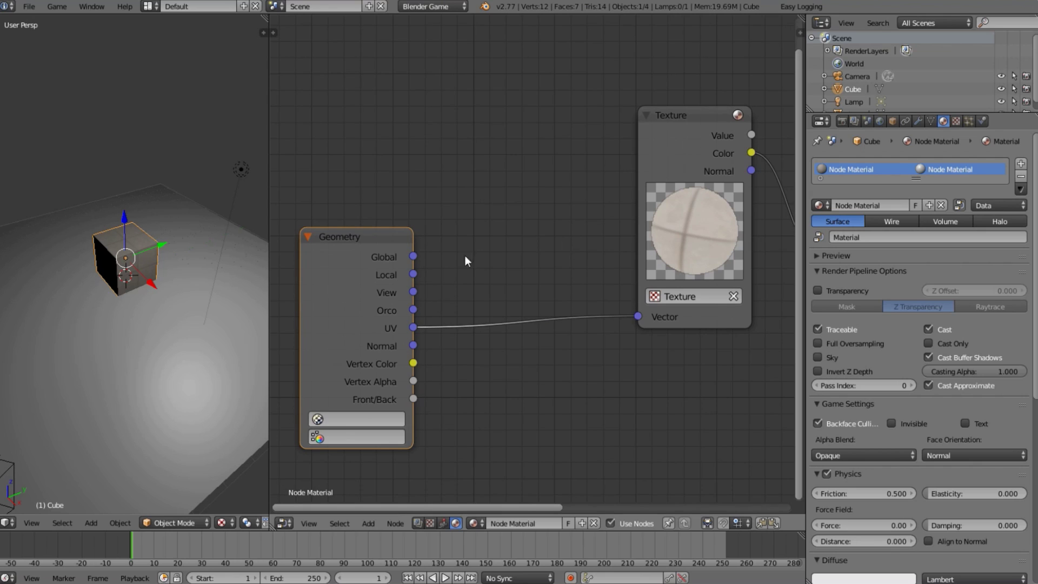
pyautogui.hotkey('shift', 'a')
pyautogui.moveTo(550, 345)
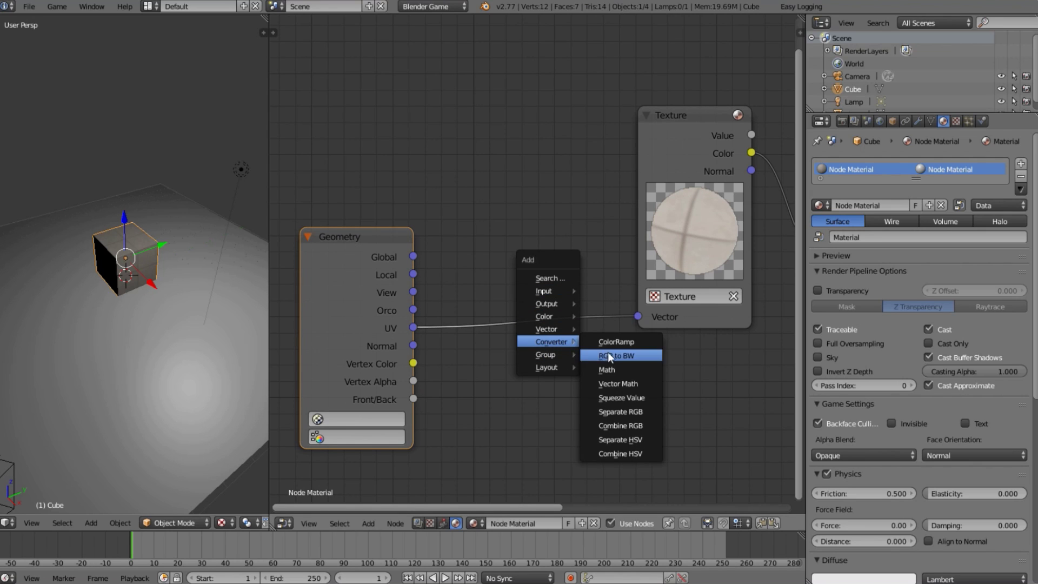
pyautogui.moveTo(544, 328)
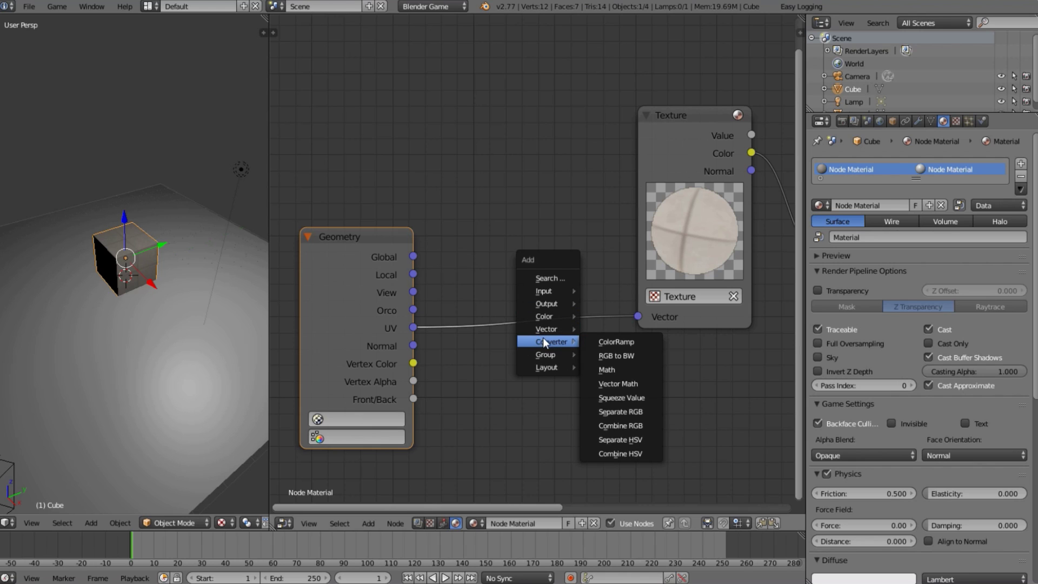
pyautogui.click(632, 385)
pyautogui.click(489, 212)
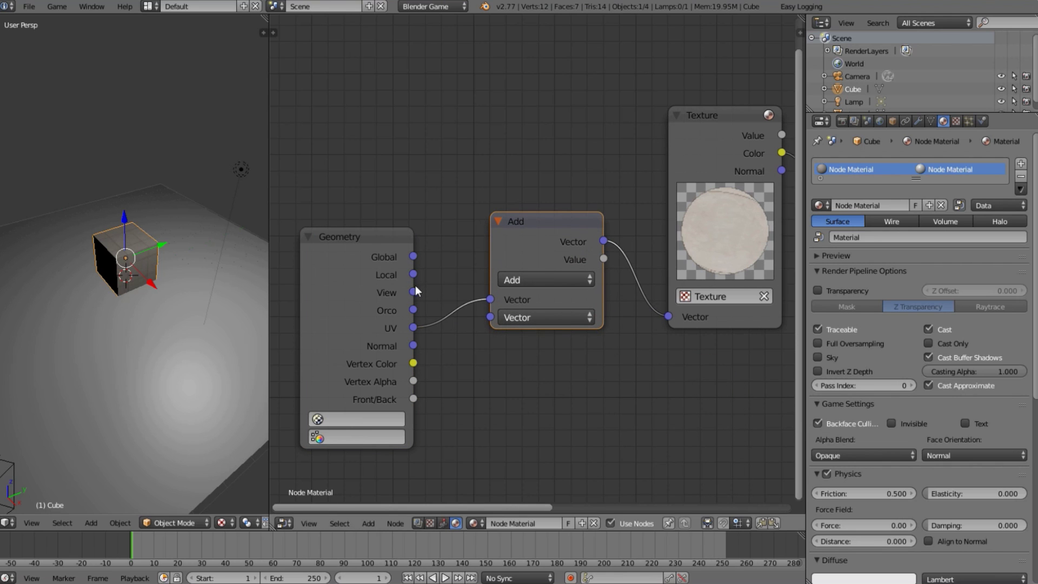
# Feed the Geometry's View and UV outputs into the Add node's two Vector inputs and inspect the texture on the cube
pyautogui.moveTo(413, 292); pyautogui.dragTo(490, 300)
pyautogui.moveTo(90, 261); pyautogui.dragTo(139, 357, button='middle')
pyautogui.scroll(2, 139, 357)
pyautogui.scroll(-3, 140, 359)
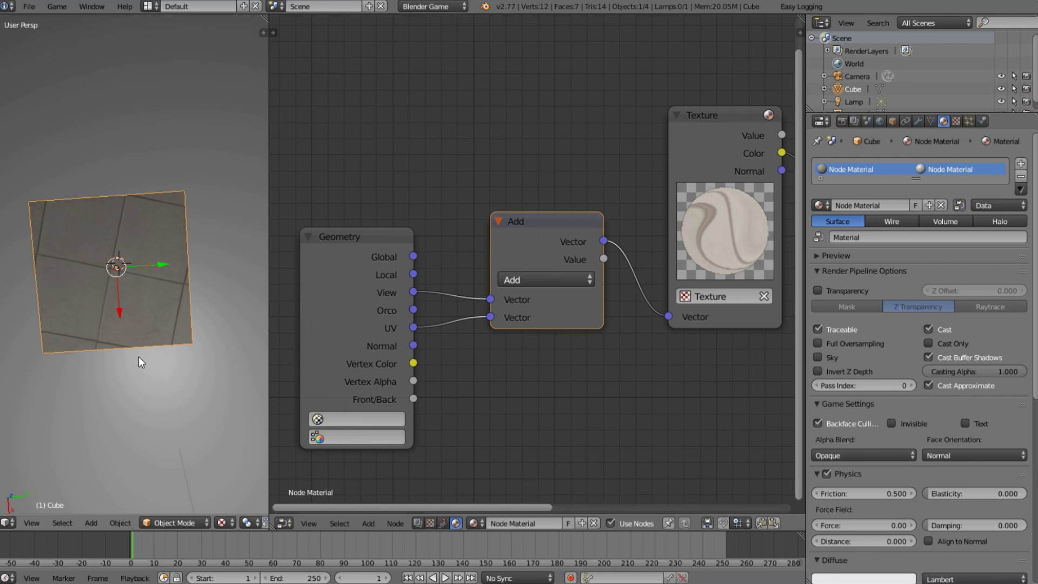
pyautogui.press('KP_7')
pyautogui.scroll(3, 139, 358)
pyautogui.scroll(-2, 139, 358)
pyautogui.moveTo(138, 357); pyautogui.dragTo(109, 338, button='middle')
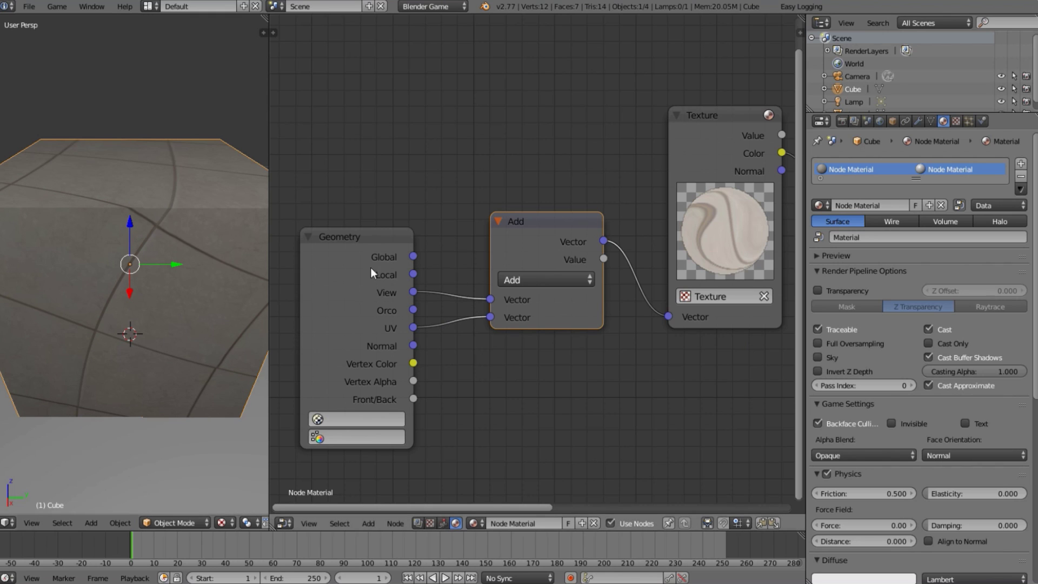
# Shift the Geometry, Add and Texture nodes together away from the Material node, leaving only the Add node selected
pyautogui.scroll(-3, 633, 311)
pyautogui.click(640, 227)
pyautogui.keyDown('shift'); pyautogui.click(552, 255); pyautogui.keyUp('shift')
pyautogui.keyDown('shift'); pyautogui.click(423, 270); pyautogui.keyUp('shift')
pyautogui.press('g')
pyautogui.click(413, 334)
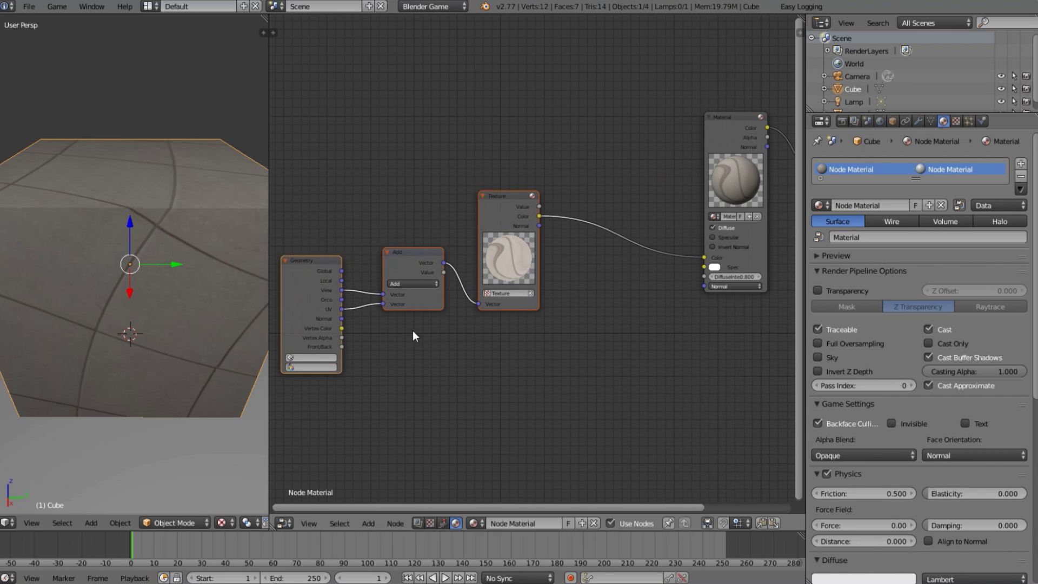
pyautogui.click(397, 264)
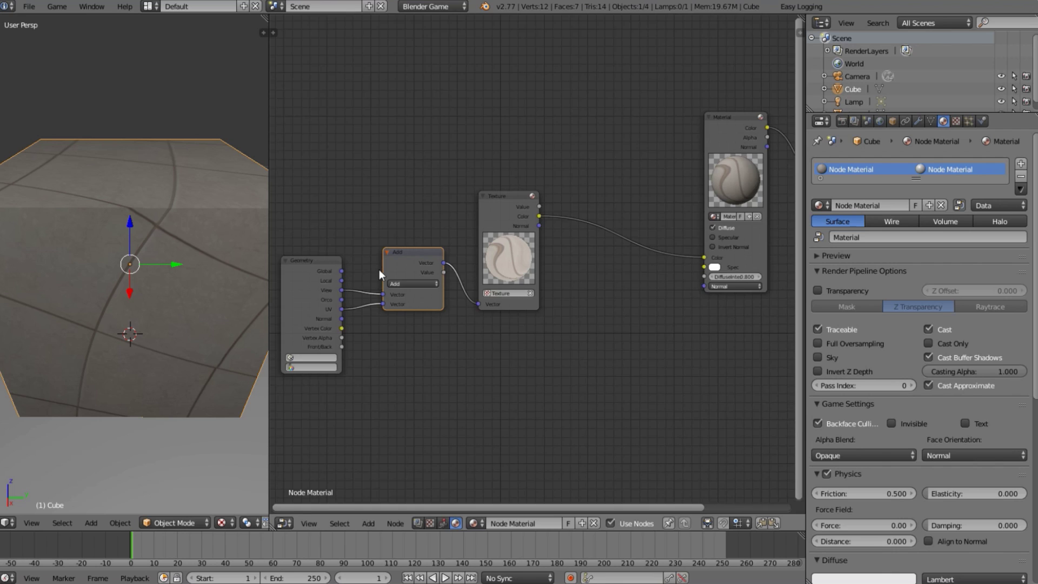
# Remove the Add node while keeping the connection, and feed the Geometry's UV output into the Texture's Vector input
pyautogui.scroll(2, 418, 289)
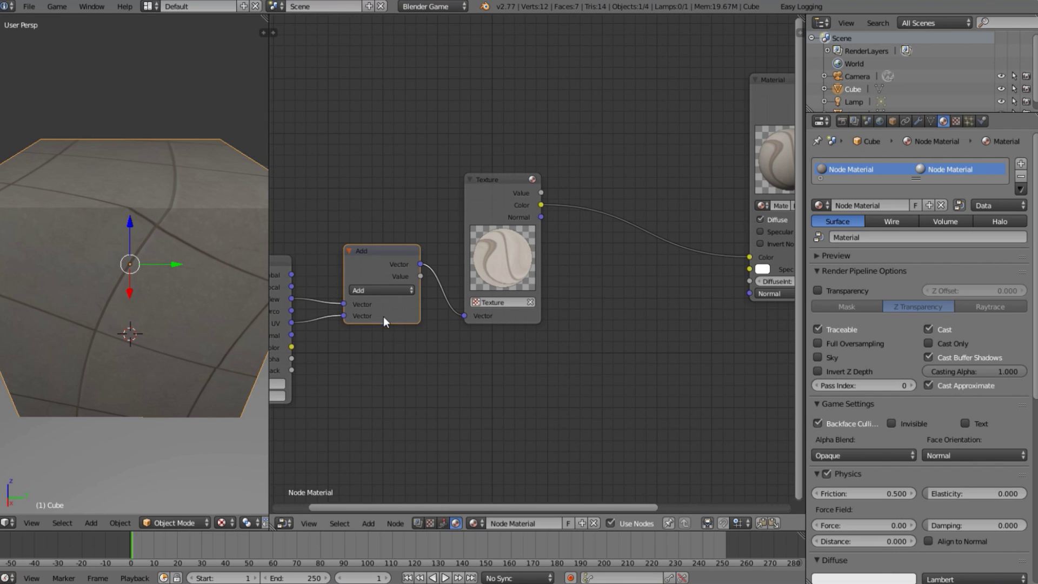
pyautogui.keyDown('ctrl'); pyautogui.scroll(3, 413, 325); pyautogui.keyUp('ctrl')
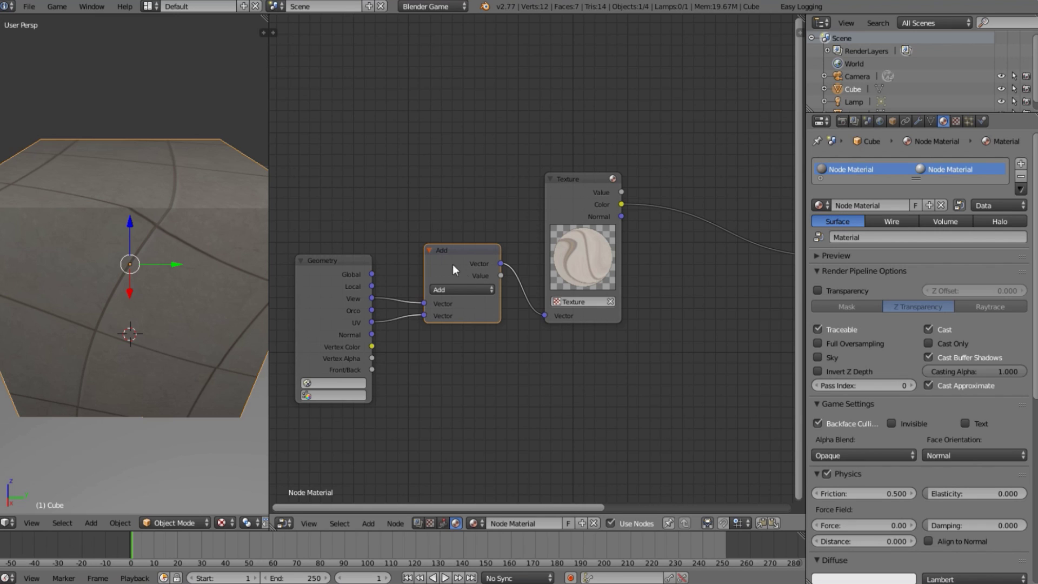
pyautogui.hotkey('ctrl', 'x')
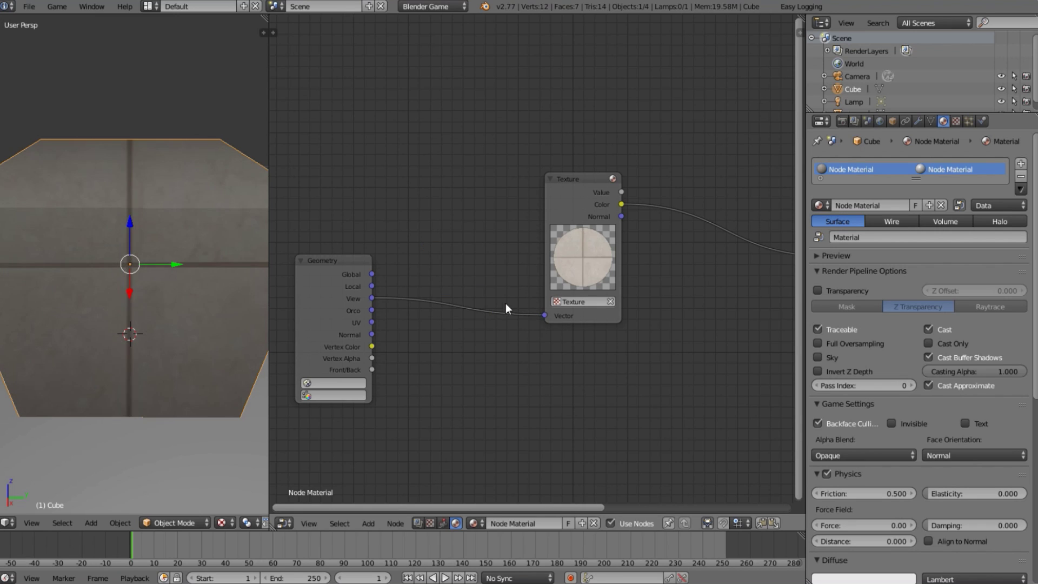
pyautogui.click(339, 298)
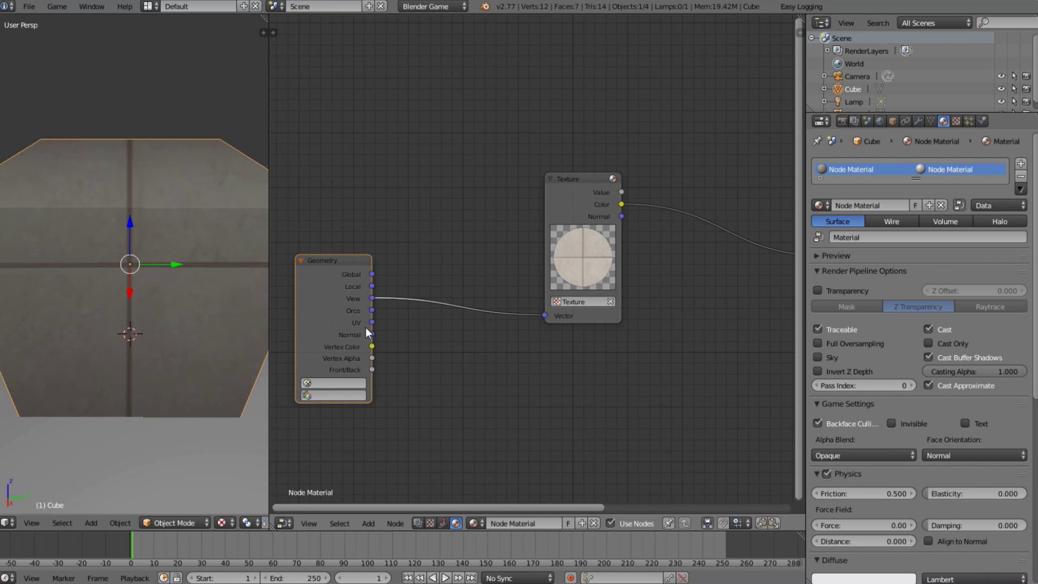
pyautogui.moveTo(371, 323); pyautogui.dragTo(544, 316)
# Move the Geometry node and the Material node closer to the Texture node on either side
pyautogui.moveTo(320, 318); pyautogui.dragTo(446, 237)
pyautogui.moveTo(446, 237); pyautogui.dragTo(205, 248, button='middle')
pyautogui.moveTo(613, 176); pyautogui.dragTo(503, 174)
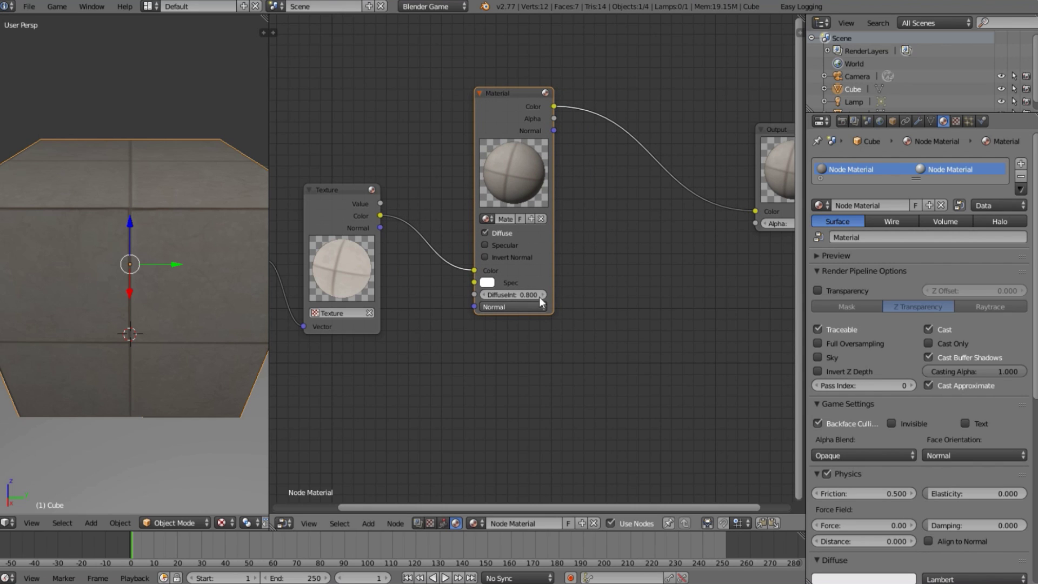
# Insert a Mix node on the Texture-to-Material color link and place a duplicate of the Texture node below the original
pyautogui.press('Home')
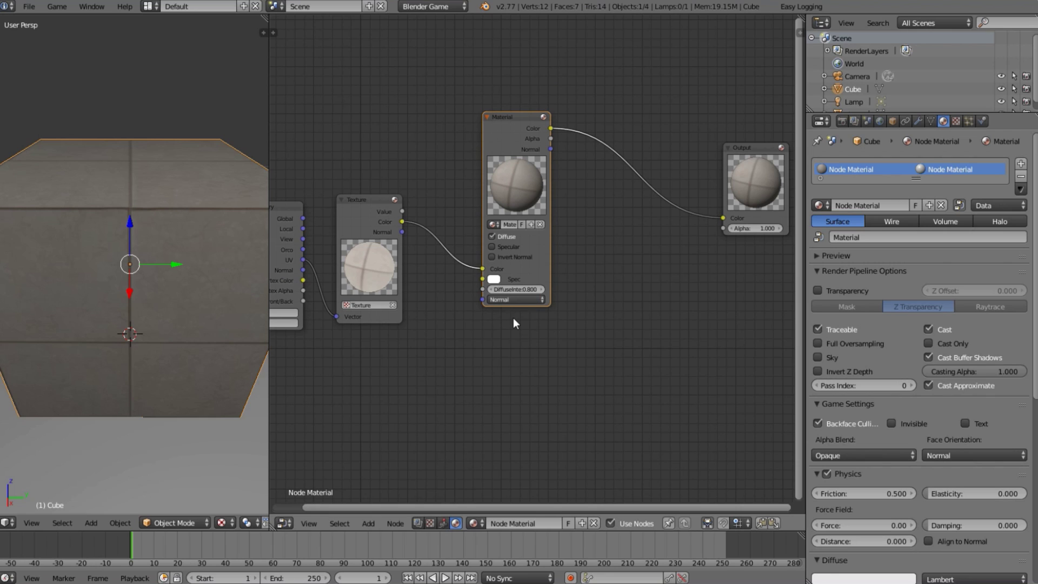
pyautogui.hotkey('shift', 'a')
pyautogui.moveTo(444, 294)
pyautogui.click(484, 292)
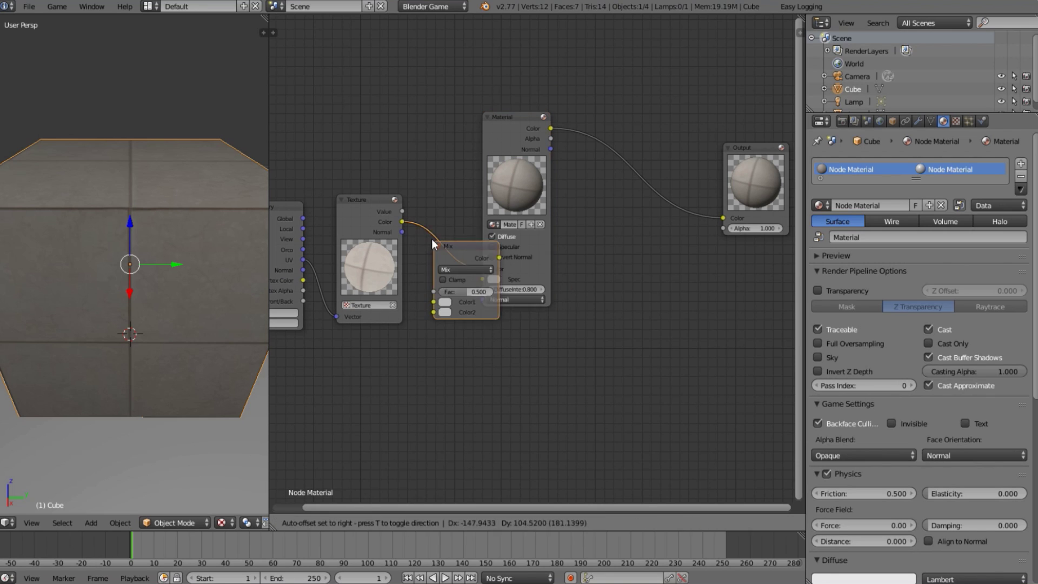
pyautogui.click(422, 228)
pyautogui.click(385, 240)
pyautogui.hotkey('shift', 'd')
pyautogui.click(365, 420)
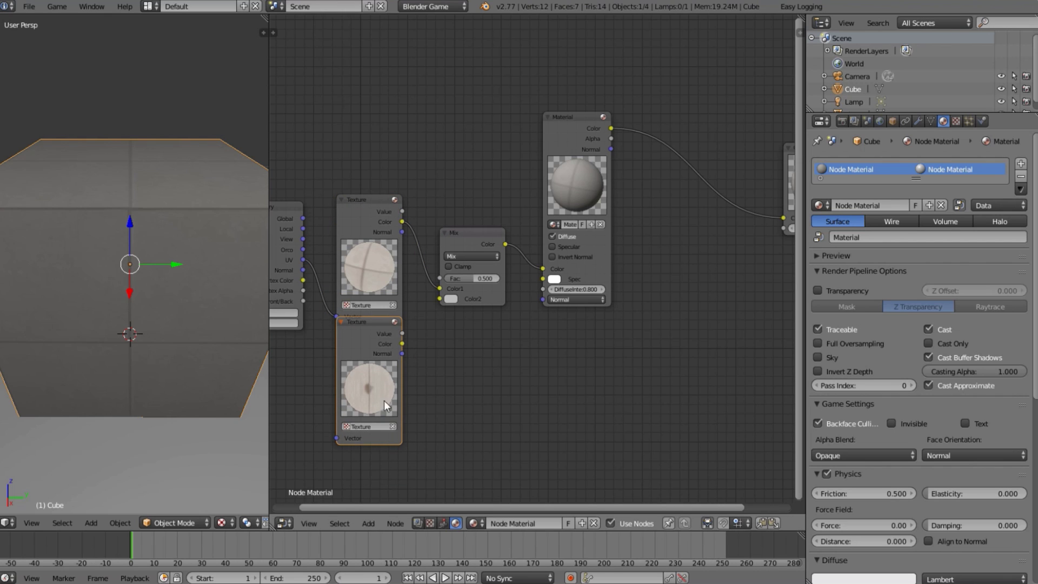
# Delete the duplicated Texture node and remove the Mix node while keeping the Texture-to-Material link
pyautogui.press('x')
pyautogui.click(478, 235)
pyautogui.hotkey('ctrl', 'x')
# Move the Output node closer to the Material node and slightly lower
pyautogui.click(573, 197)
pyautogui.press('Home')
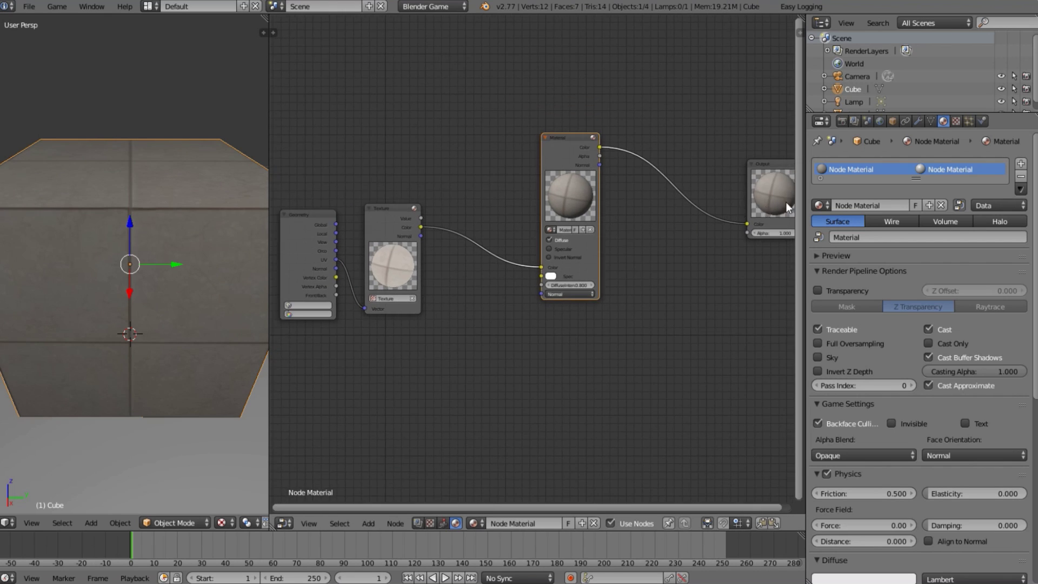
pyautogui.moveTo(788, 199); pyautogui.dragTo(658, 244)
# Link the Texture's Color output to the Output node's Alpha input and inspect the Output preview
pyautogui.scroll(1, 702, 238)
pyautogui.keyDown('ctrl'); pyautogui.hscroll(2, 697, 236); pyautogui.keyUp('ctrl')
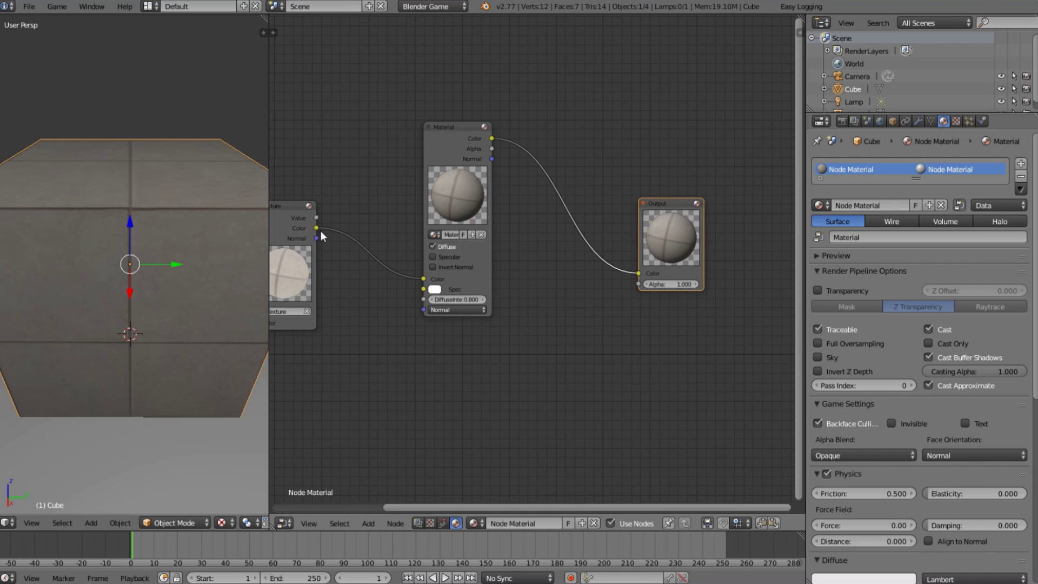
pyautogui.moveTo(318, 230); pyautogui.dragTo(649, 287)
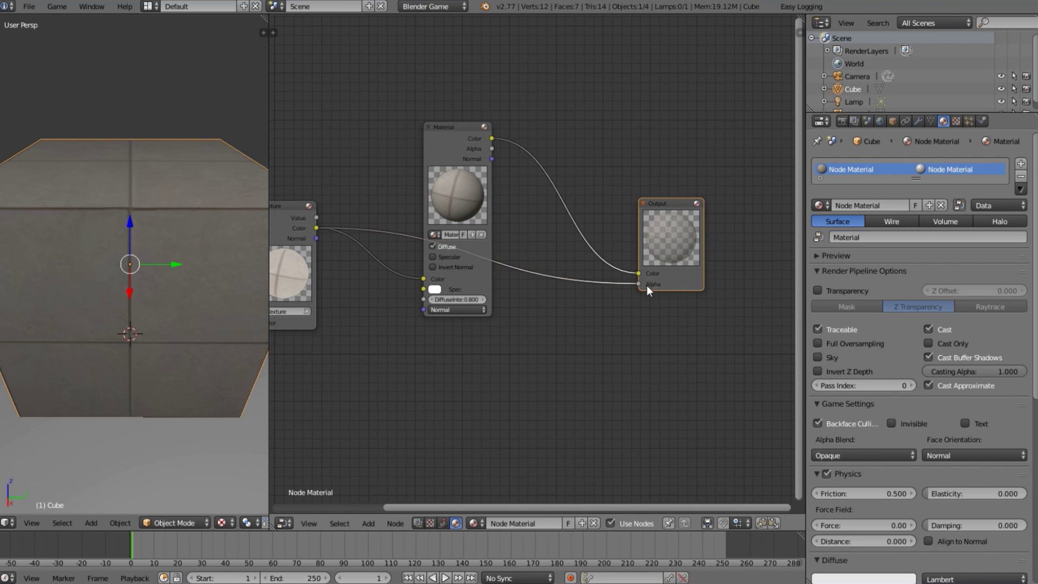
pyautogui.scroll(3, 688, 237)
pyautogui.moveTo(683, 251); pyautogui.dragTo(479, 242, button='middle')
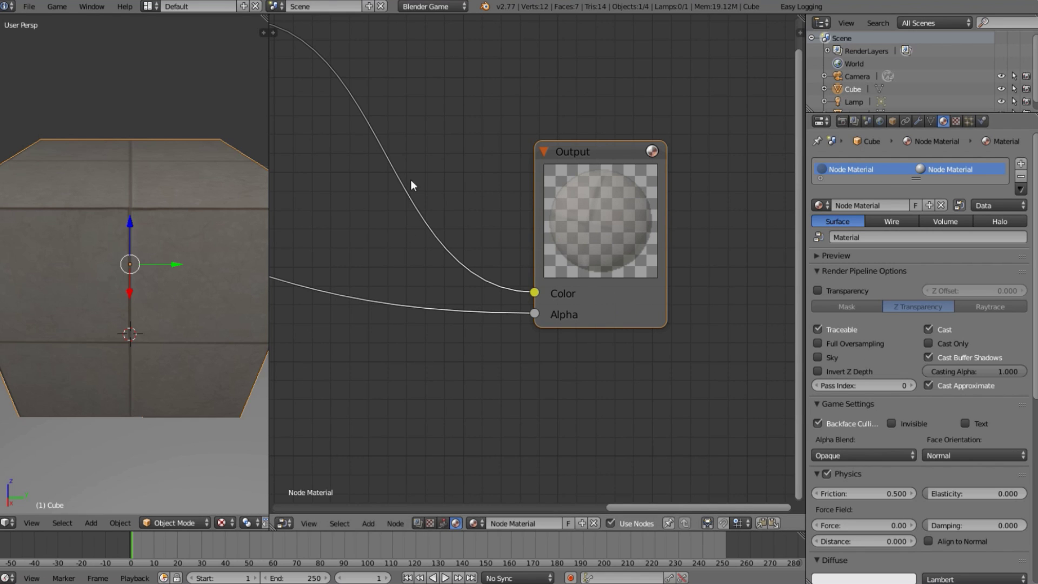
# Enable Transparency for the material, collapse the Render Pipeline Options and open the Alpha Blend choices in Game Settings
pyautogui.click(822, 294)
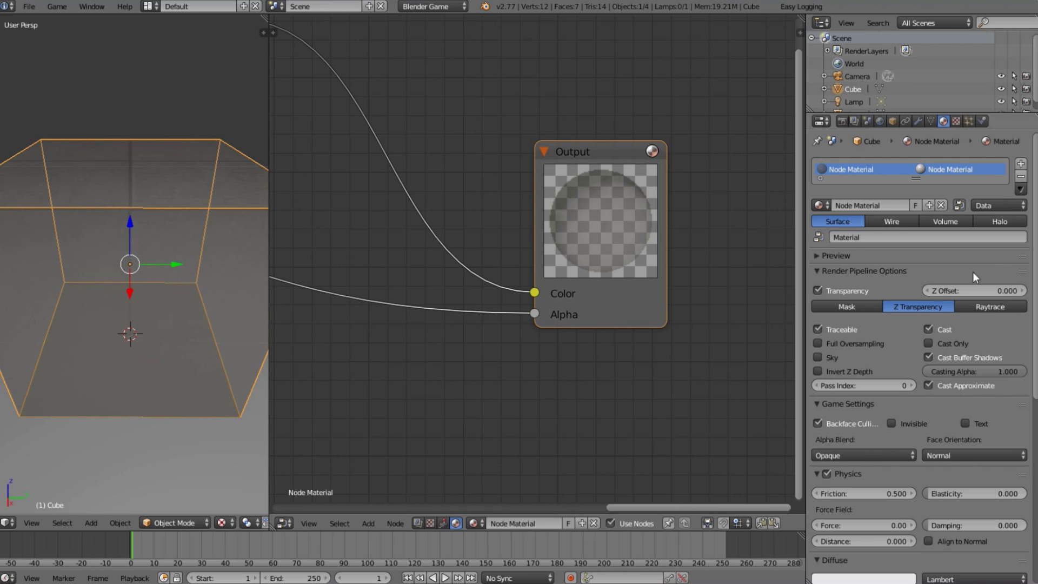
pyautogui.click(815, 269)
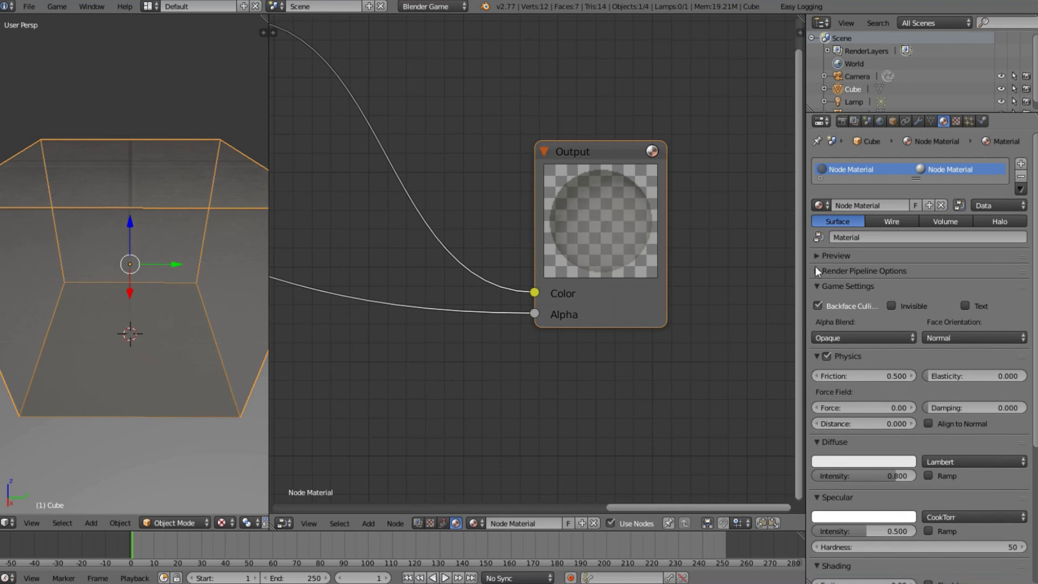
pyautogui.click(903, 336)
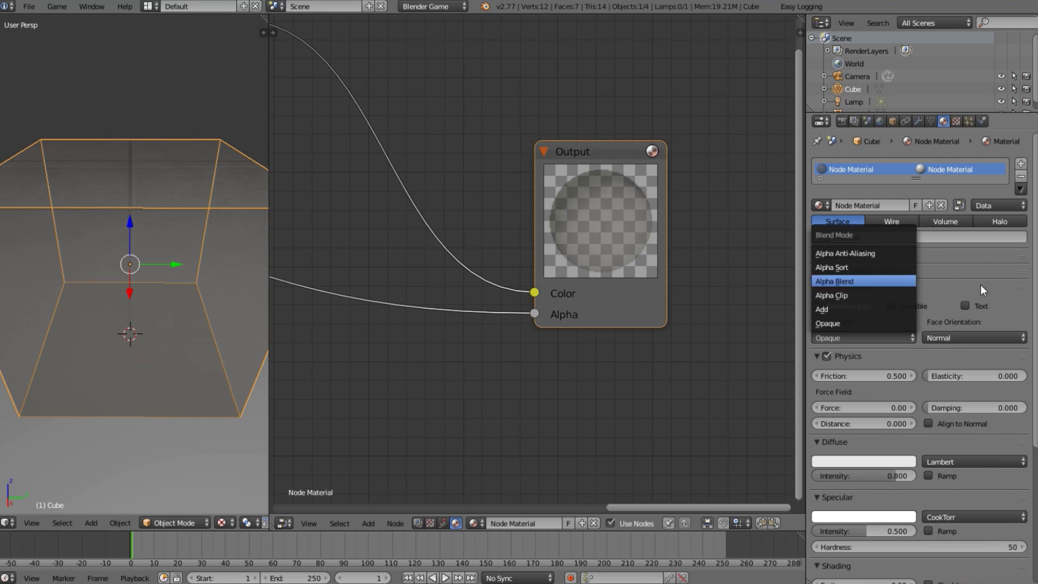
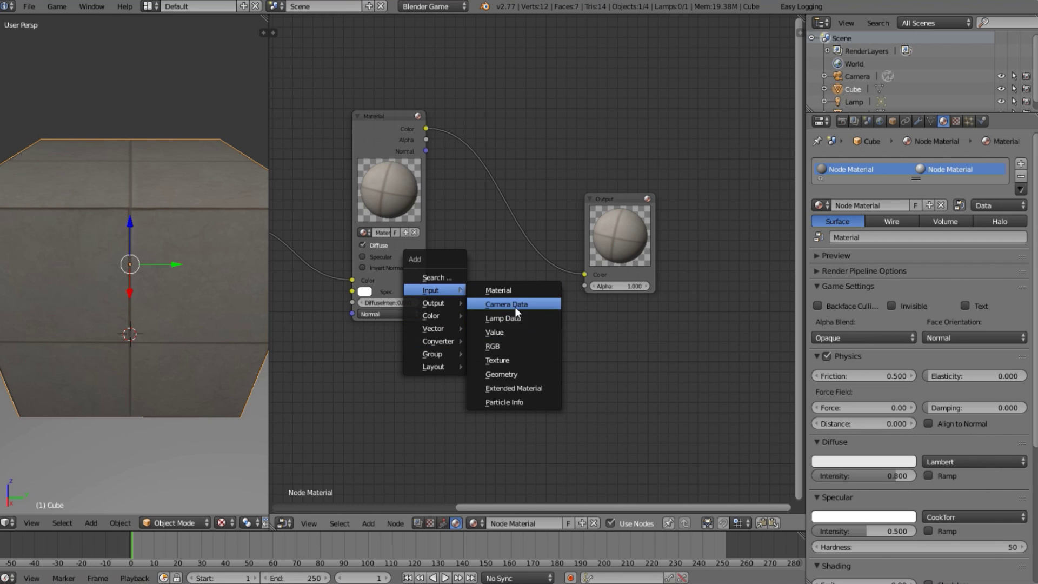
# Add a Camera Data node below the Material node, feed its View Z Depth into the Output's Color and inspect the cube
pyautogui.click(527, 305)
pyautogui.click(355, 333)
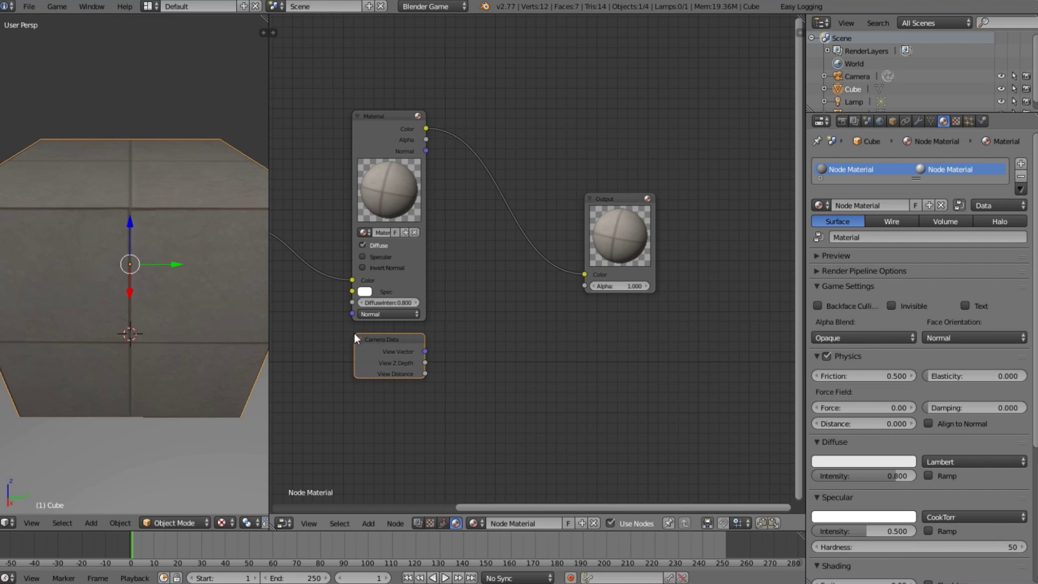
pyautogui.moveTo(426, 363); pyautogui.dragTo(592, 273)
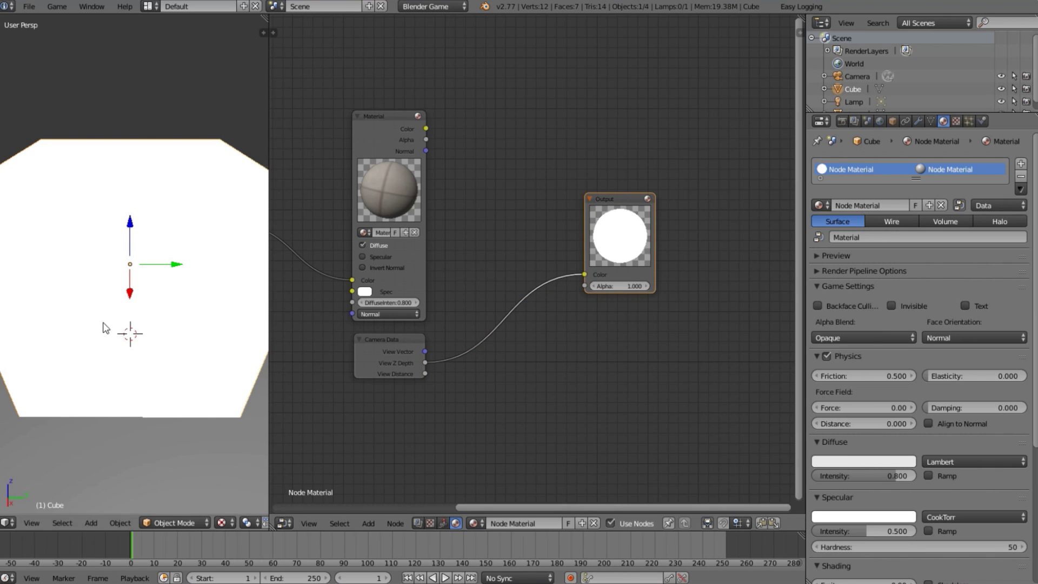
pyautogui.moveTo(64, 304); pyautogui.dragTo(142, 324, button='middle')
pyautogui.scroll(2, 140, 319)
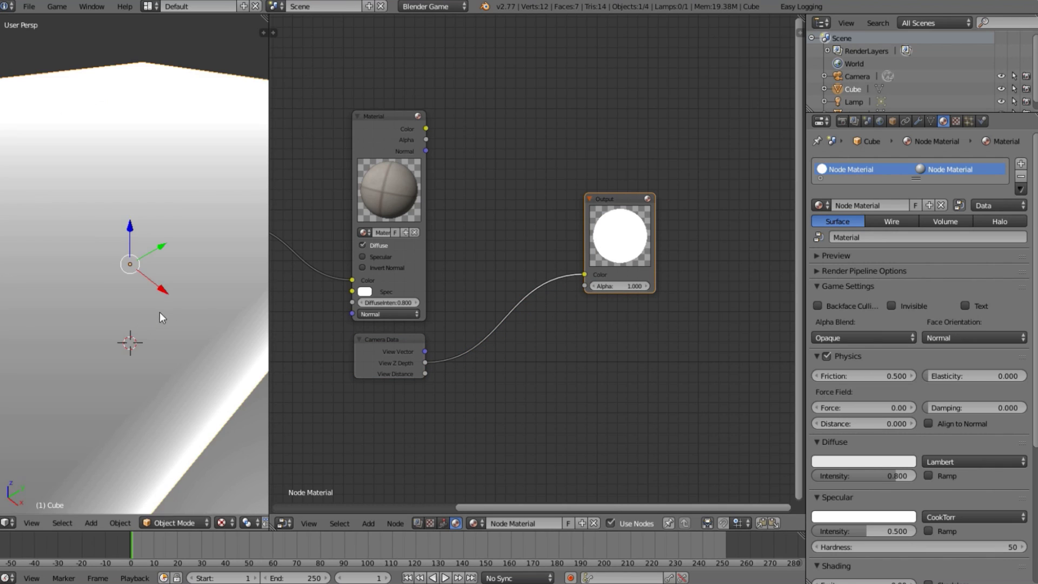
pyautogui.scroll(-5, 186, 355)
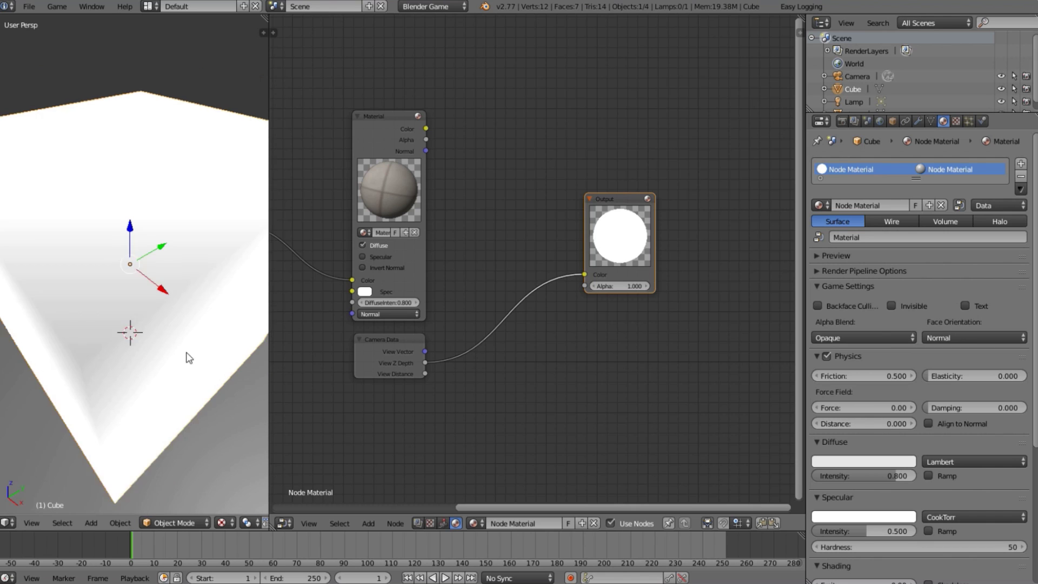
pyautogui.scroll(-4, 186, 355)
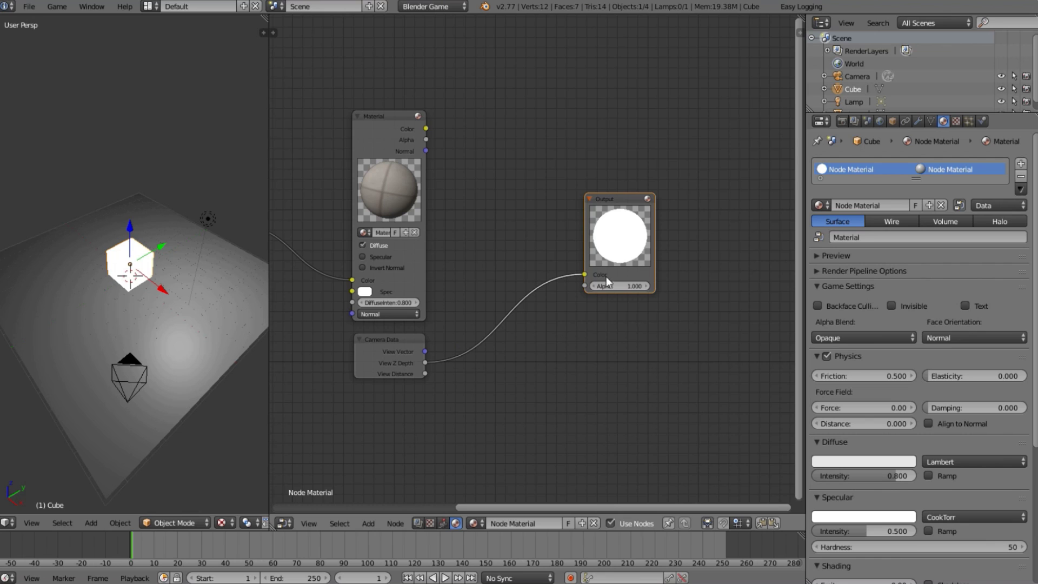
# Insert a Math node on the link between the Camera Data's View Z Depth and the Output's Color
pyautogui.hotkey('shift', 'a')
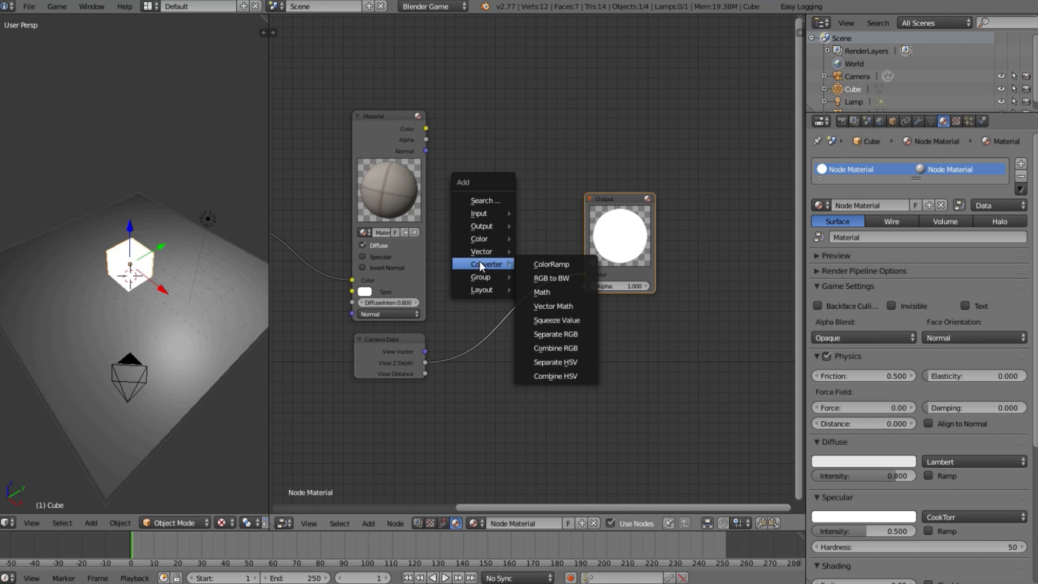
pyautogui.click(556, 293)
pyautogui.click(491, 300)
# Set the Math node to Divide with a second value of 34.720 and inspect the cube's shading at different distances
pyautogui.scroll(1, 491, 300)
pyautogui.click(503, 319)
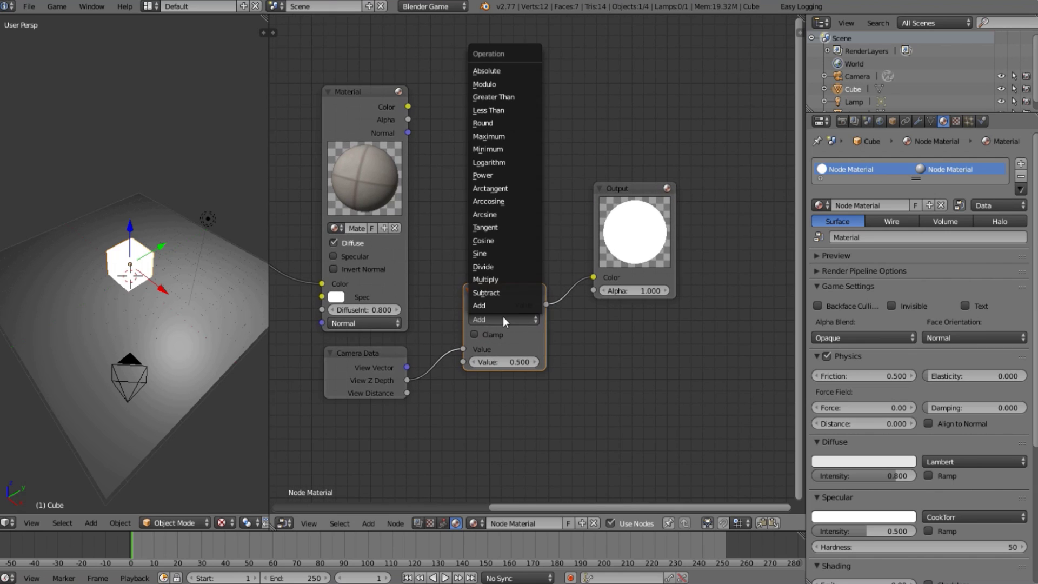
pyautogui.click(525, 264)
pyautogui.moveTo(508, 363); pyautogui.dragTo(610, 362)
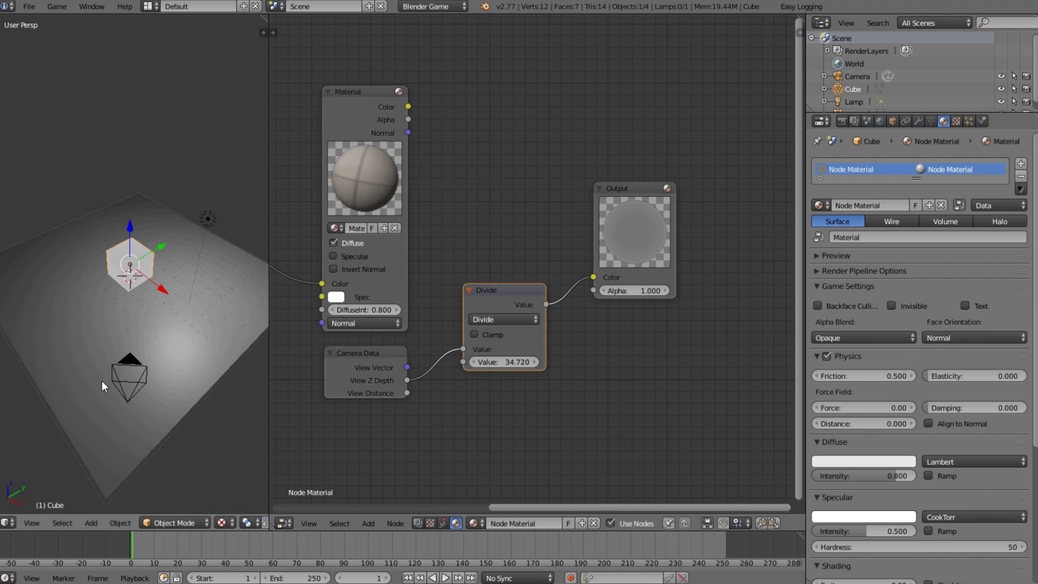
pyautogui.scroll(3, 101, 381)
pyautogui.scroll(4, 107, 374)
pyautogui.scroll(-6, 107, 373)
pyautogui.scroll(4, 107, 373)
pyautogui.scroll(3, 106, 377)
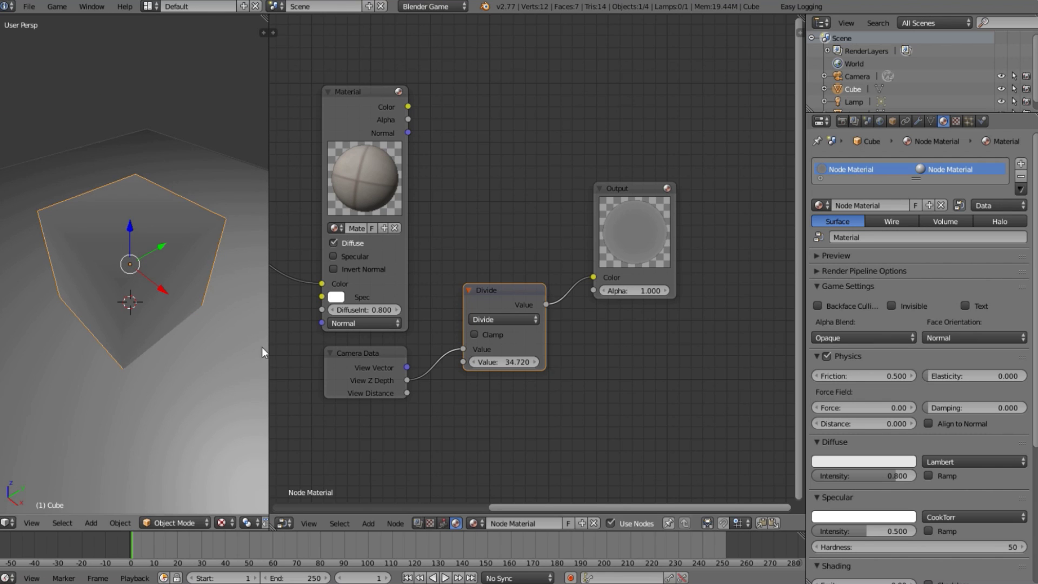
# Move the Divide node's link from the Output's Color to its Alpha, deselect the cube and inspect its transparency at different distances
pyautogui.moveTo(588, 276); pyautogui.dragTo(594, 292)
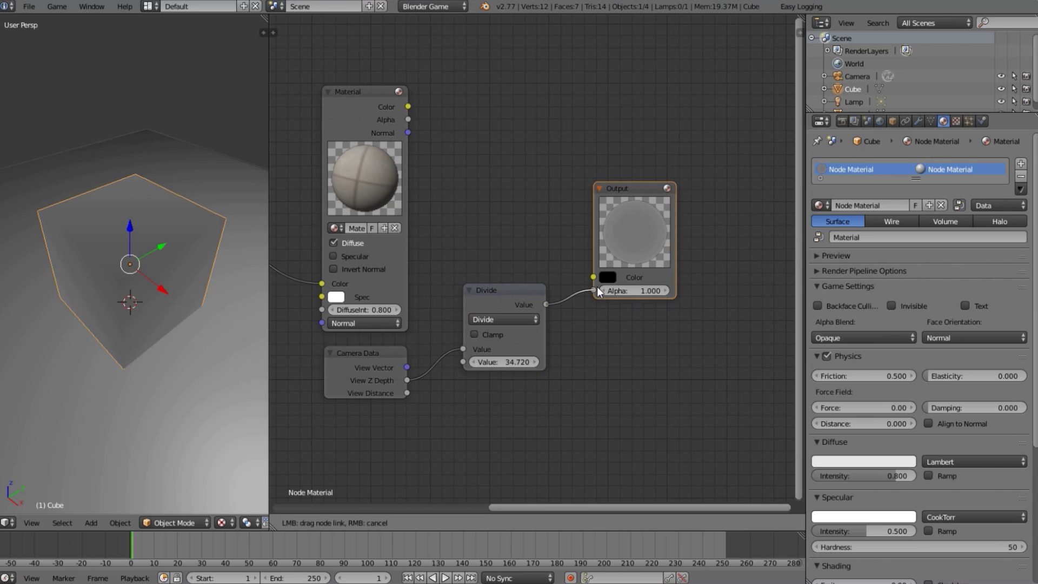
pyautogui.scroll(-3, 111, 319)
pyautogui.press('a')
pyautogui.scroll(-3, 116, 325)
pyautogui.scroll(6, 136, 324)
pyautogui.scroll(-5, 136, 326)
pyautogui.scroll(4, 136, 326)
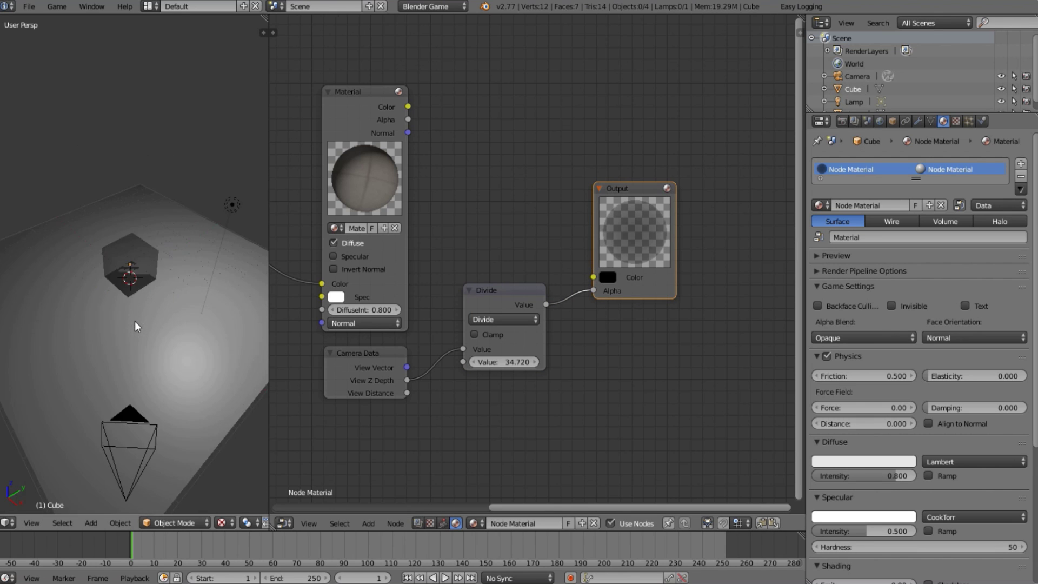
pyautogui.scroll(-3, 138, 326)
# Connect the Material's Color output to the Output's Color input and inspect the textured cube's transparency from several distances
pyautogui.moveTo(408, 107); pyautogui.dragTo(593, 277)
pyautogui.scroll(5, 164, 306)
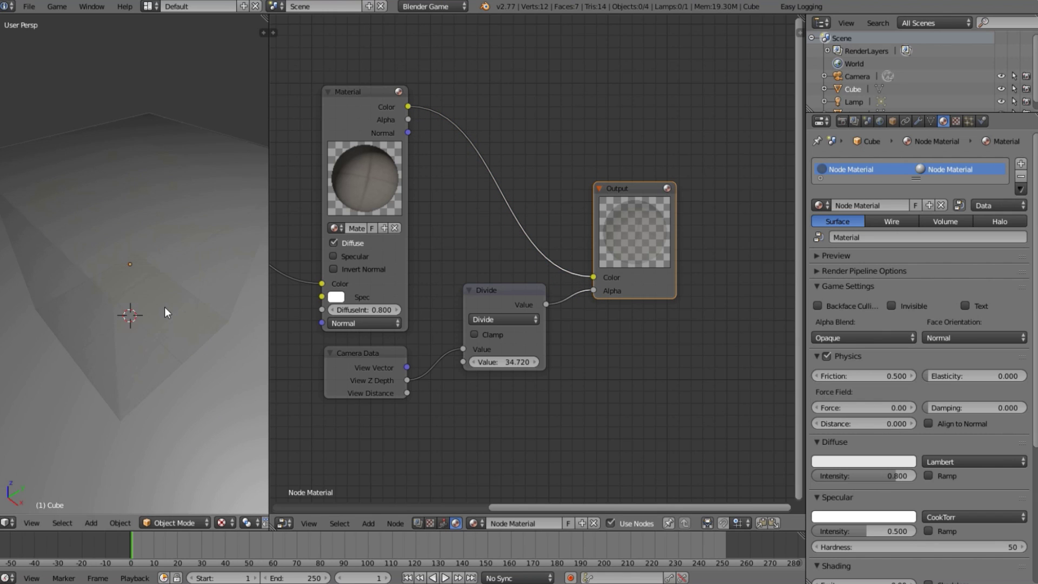
pyautogui.scroll(-3, 165, 307)
pyautogui.scroll(-3, 165, 306)
pyautogui.moveTo(164, 306); pyautogui.dragTo(130, 279, button='middle')
pyautogui.scroll(5, 130, 279)
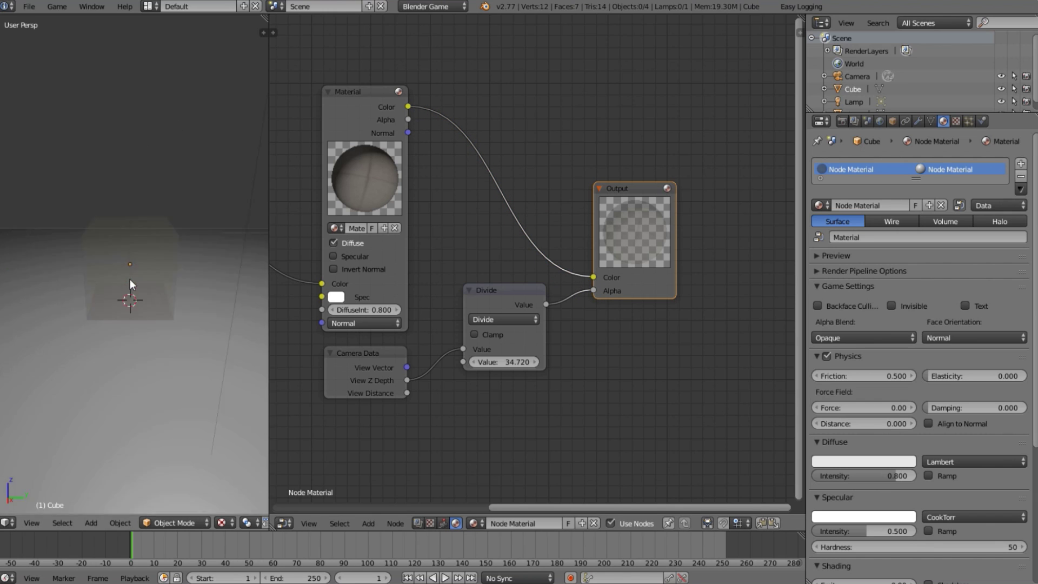
# Select the Material, Camera Data, Divide and Output nodes and move them together closer to the Texture node
pyautogui.scroll(-5, 477, 266)
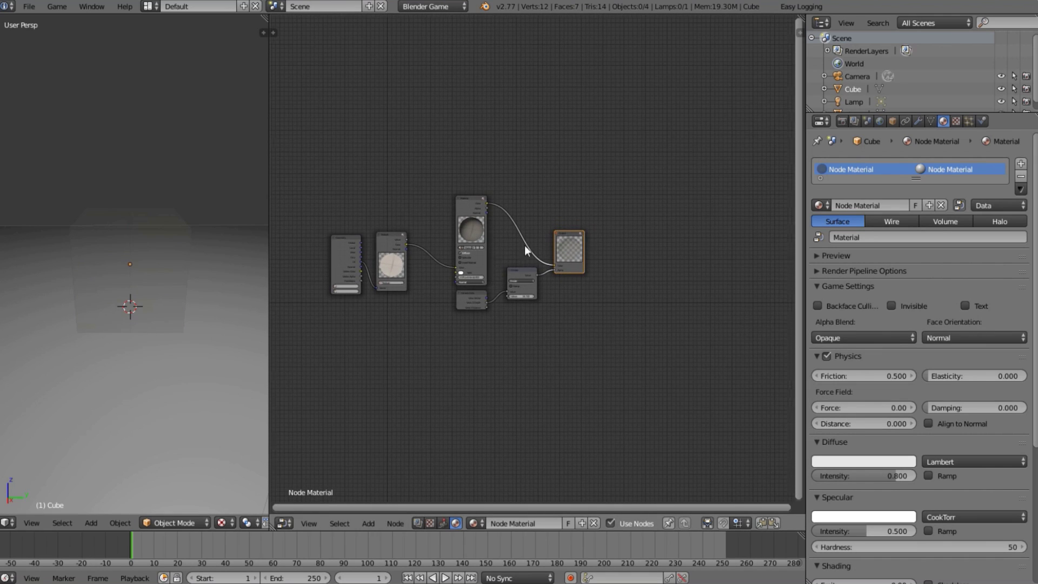
pyautogui.scroll(2, 499, 251)
pyautogui.press('b')
pyautogui.moveTo(578, 162); pyautogui.dragTo(419, 365)
pyautogui.press('g')
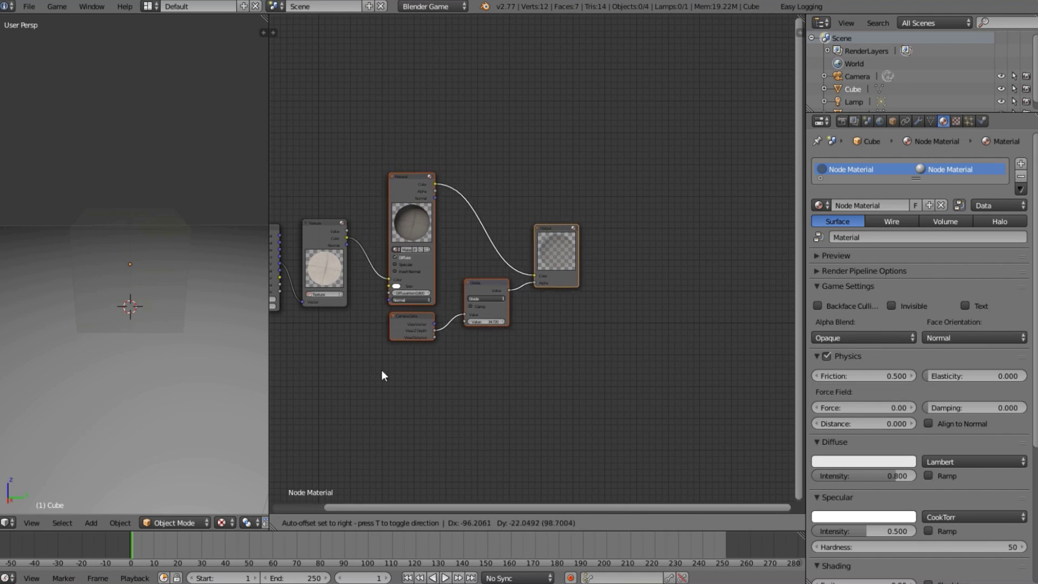
pyautogui.click(369, 366)
pyautogui.scroll(-3, 66, 299)
pyautogui.moveTo(65, 294); pyautogui.dragTo(277, 279, button='middle')
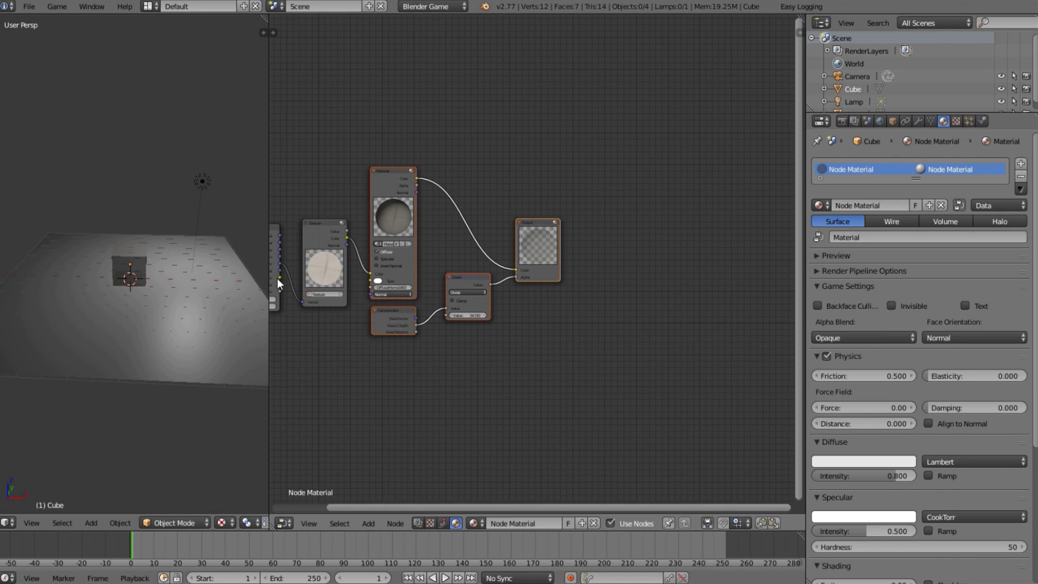
pyautogui.moveTo(486, 265); pyautogui.dragTo(604, 275, button='middle')
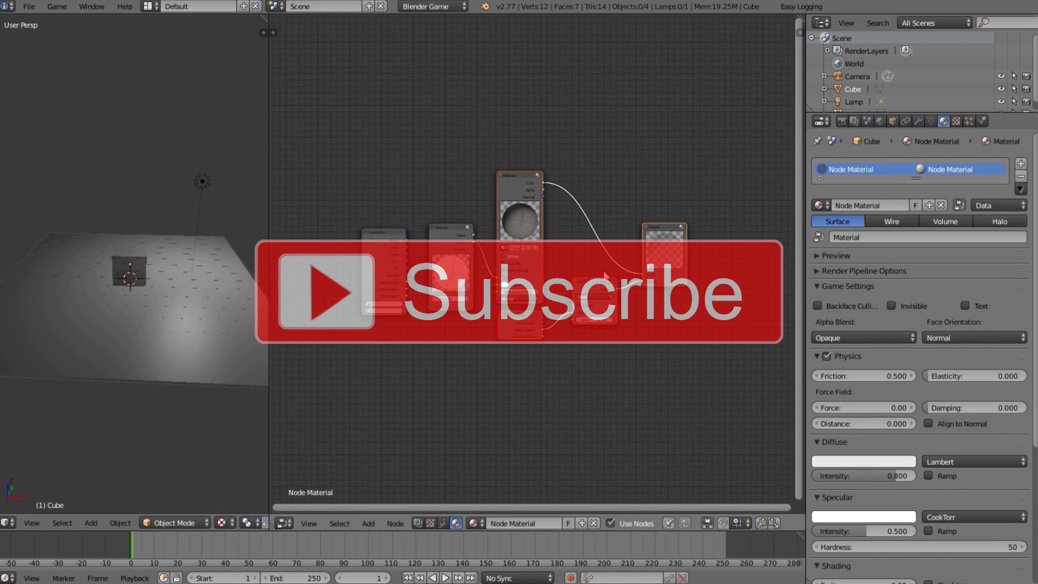